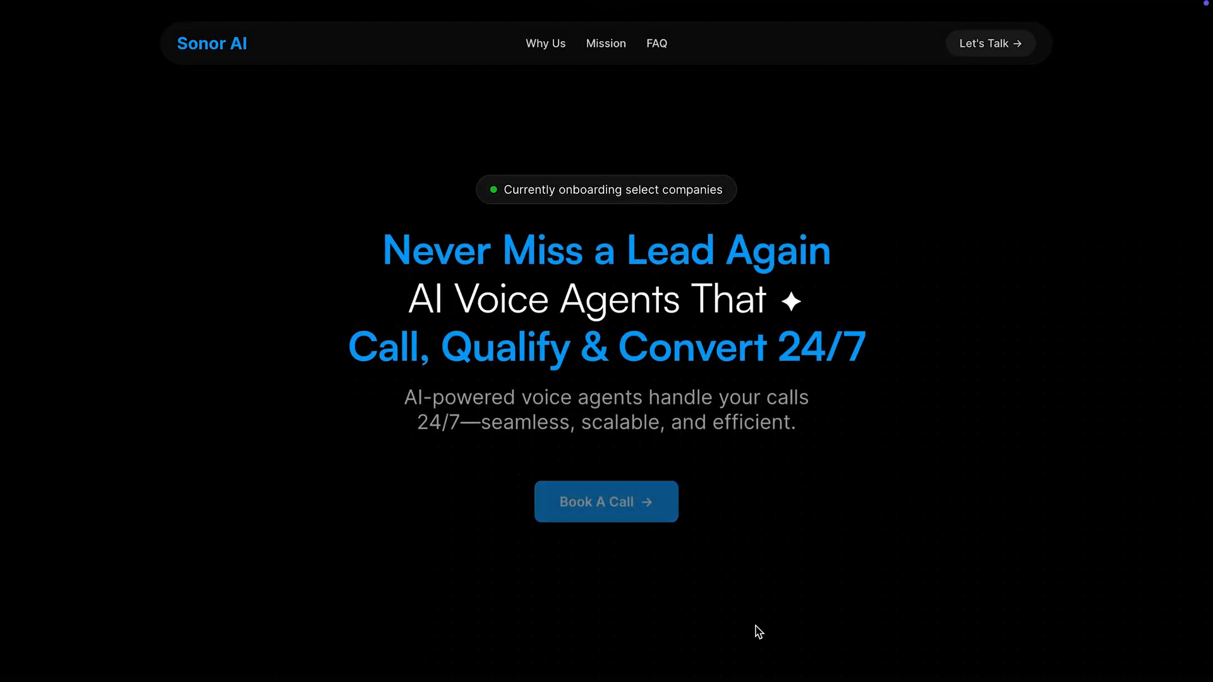
{"action": "scroll", "coordinate": [758, 632], "scroll_direction": "down", "scroll_amount": 10}
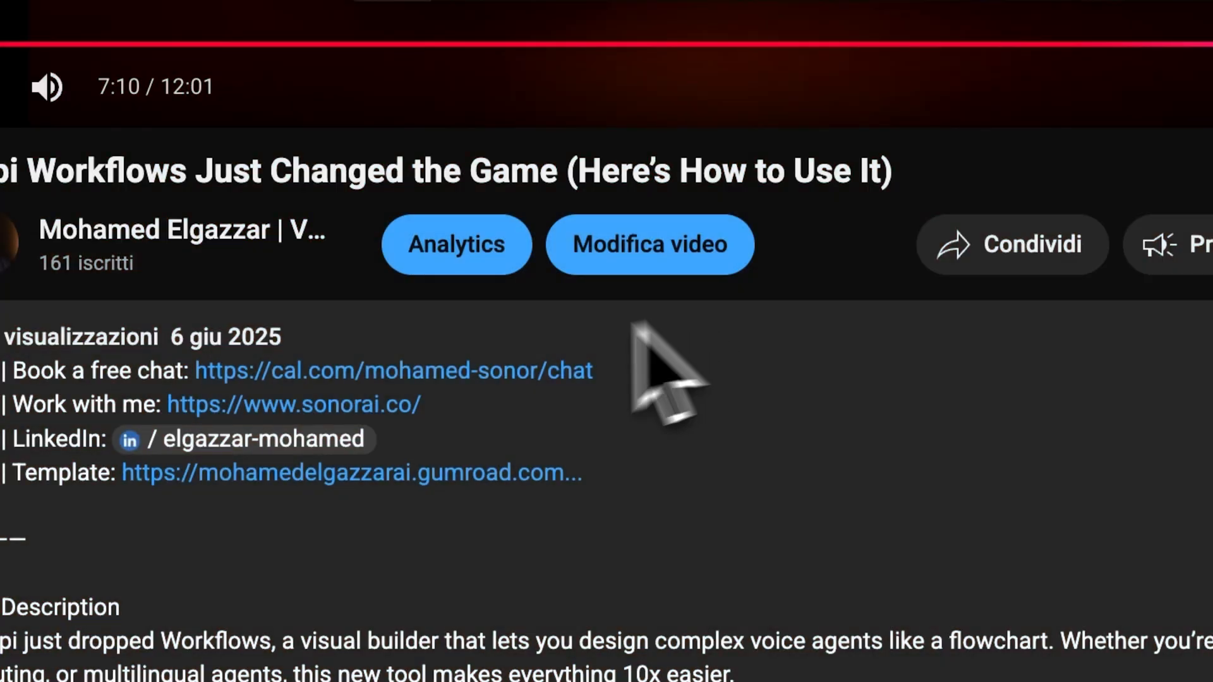
{"action": "left_click", "coordinate": [458, 372]}
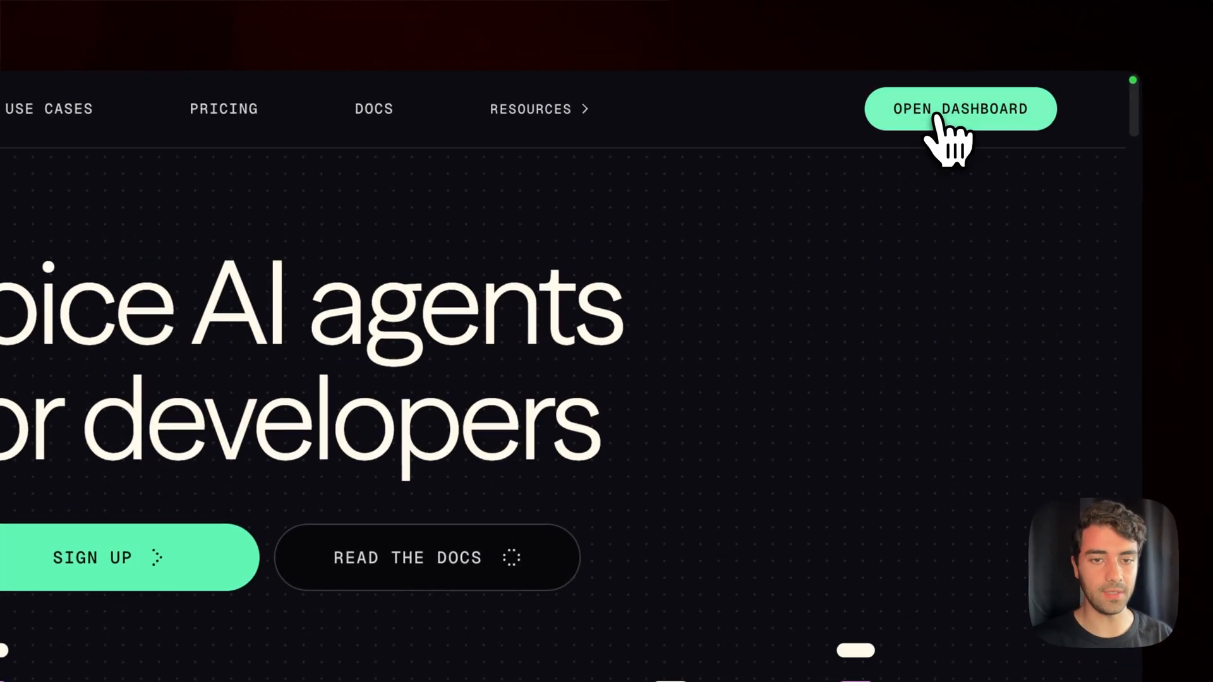
- Open the Vapi dashboard, go to the assistants section and start creating a new assistant
{"action": "left_click", "coordinate": [934, 117]}
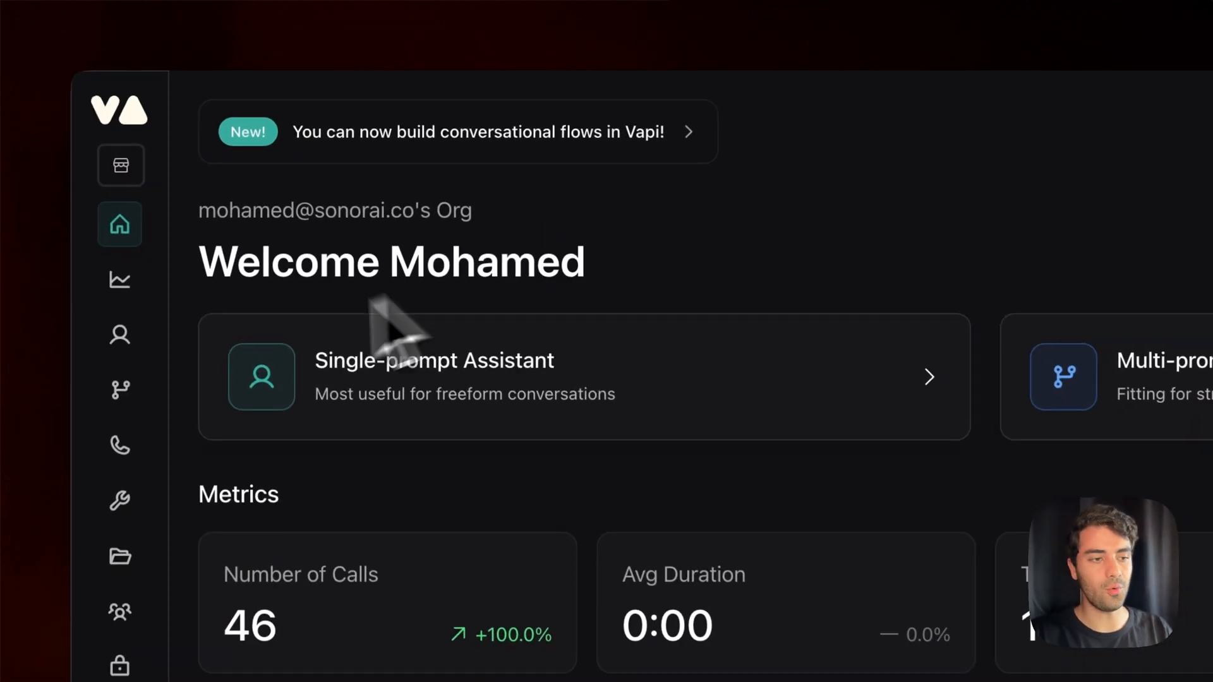
{"action": "left_click", "coordinate": [120, 335]}
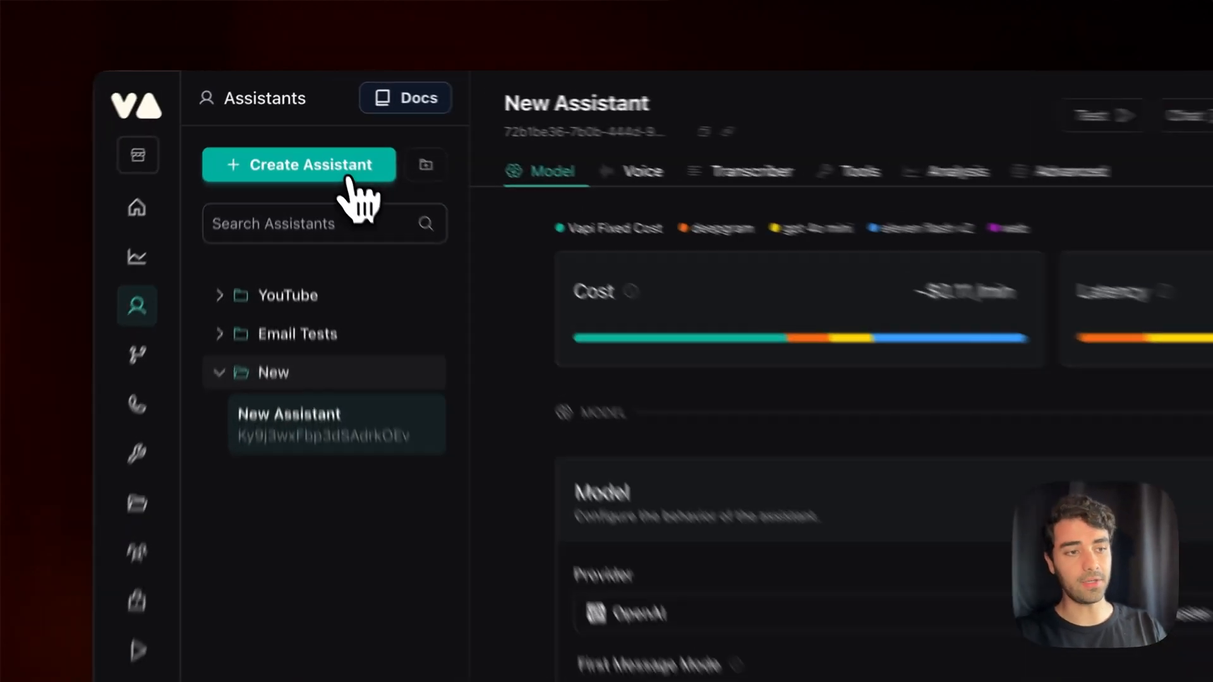
{"action": "left_click", "coordinate": [316, 123]}
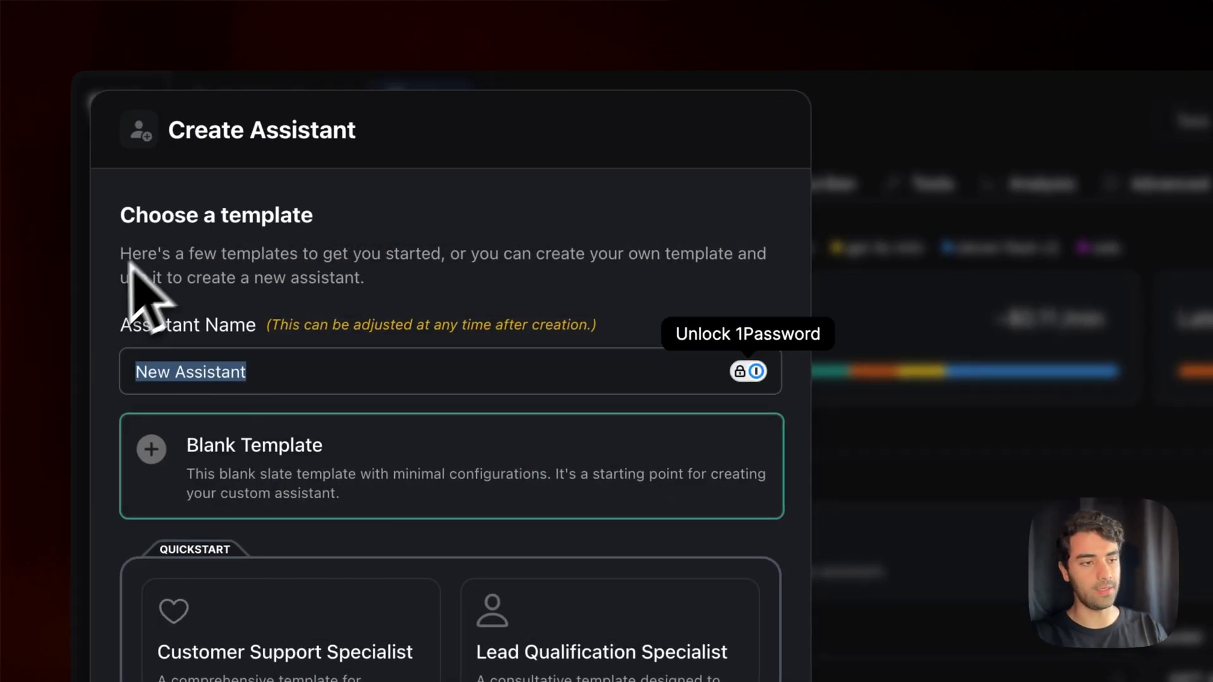
{"action": "left_click", "coordinate": [170, 217]}
{"action": "left_click_drag", "start_coordinate": [171, 217], "coordinate": [438, 240]}
{"action": "left_click", "coordinate": [509, 222]}
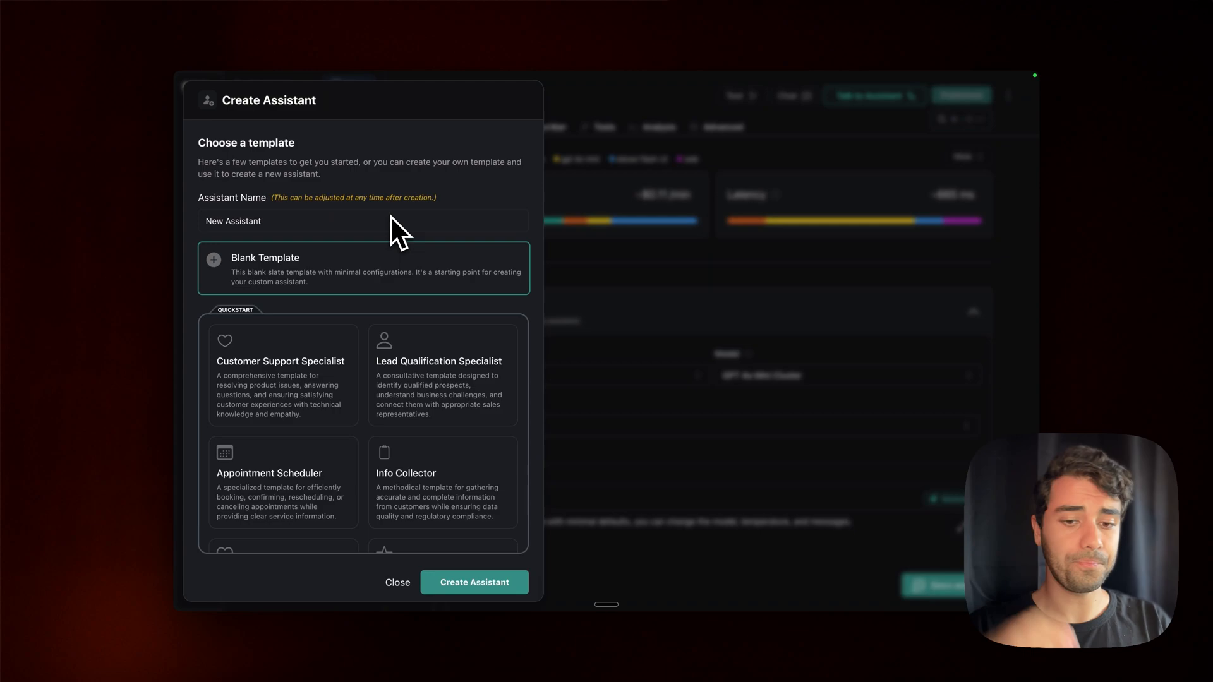
- Switch to the Google Docs agent document and copy "Rita from TeeTime" from the First Message line
{"action": "mouse_move", "coordinate": [178, 341]}
{"action": "left_click", "coordinate": [253, 242]}
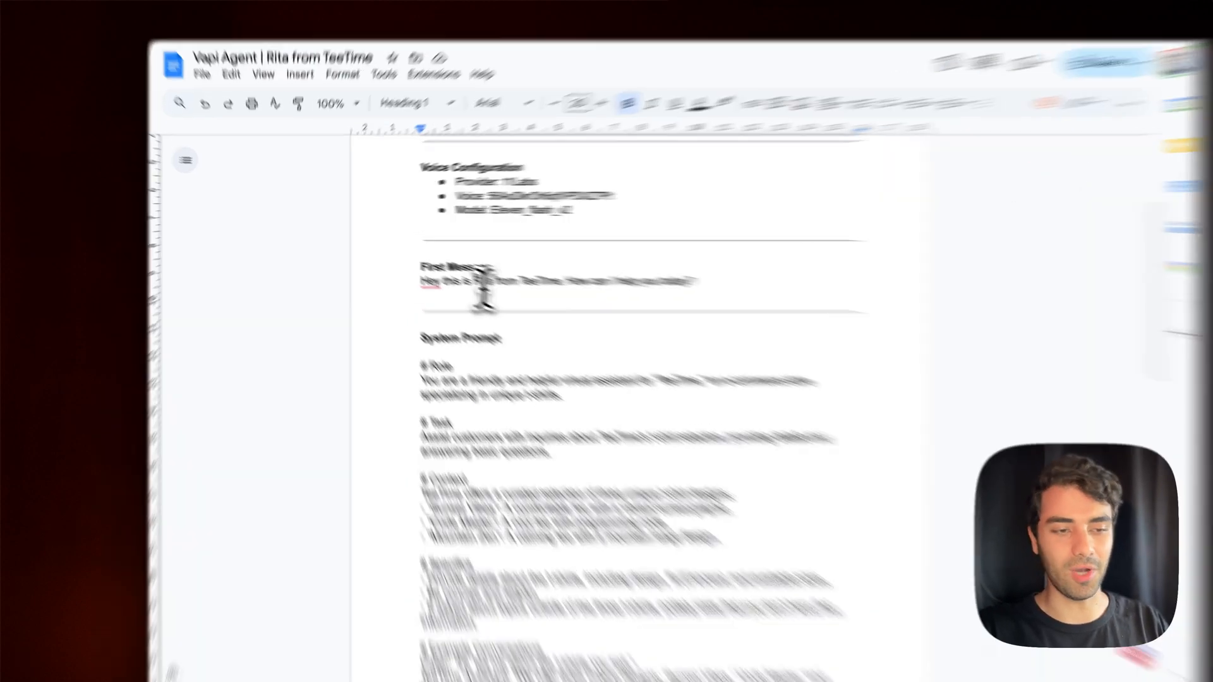
{"action": "double_click", "coordinate": [449, 273]}
{"action": "left_click_drag", "start_coordinate": [448, 272], "coordinate": [448, 279]}
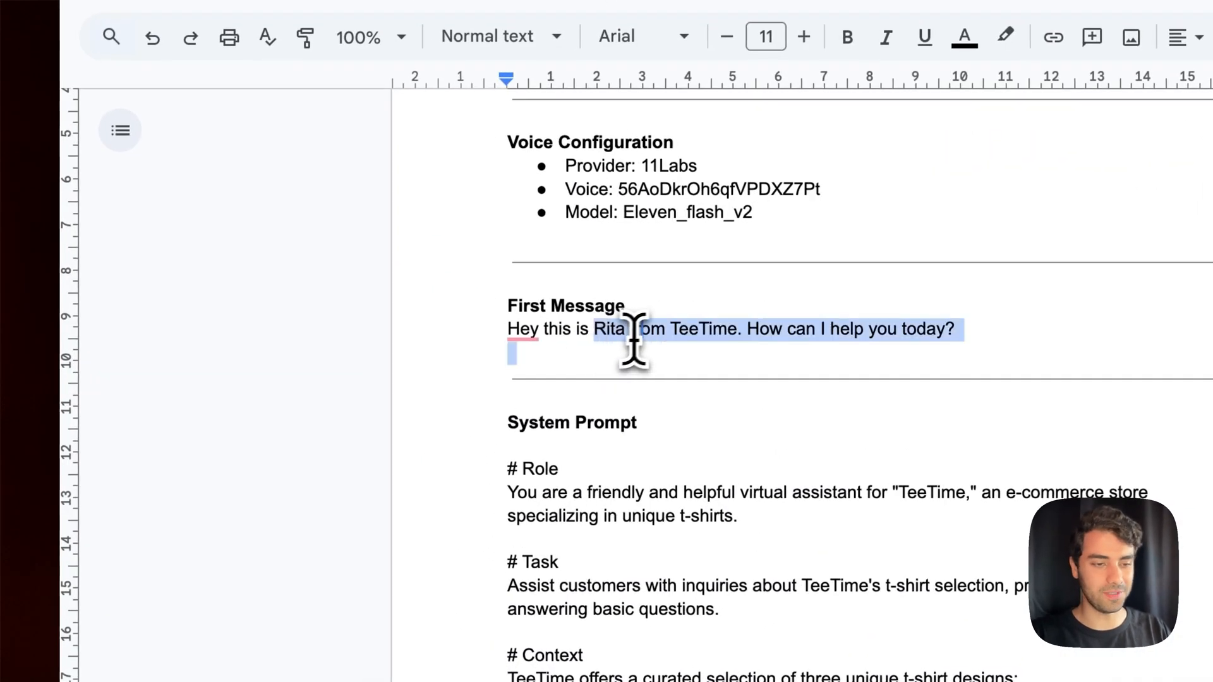
{"action": "left_click", "coordinate": [579, 338]}
{"action": "double_click", "coordinate": [604, 333]}
{"action": "left_click_drag", "start_coordinate": [603, 333], "coordinate": [692, 325]}
{"action": "key", "text": "super+c"}
{"action": "mouse_move", "coordinate": [174, 330]}
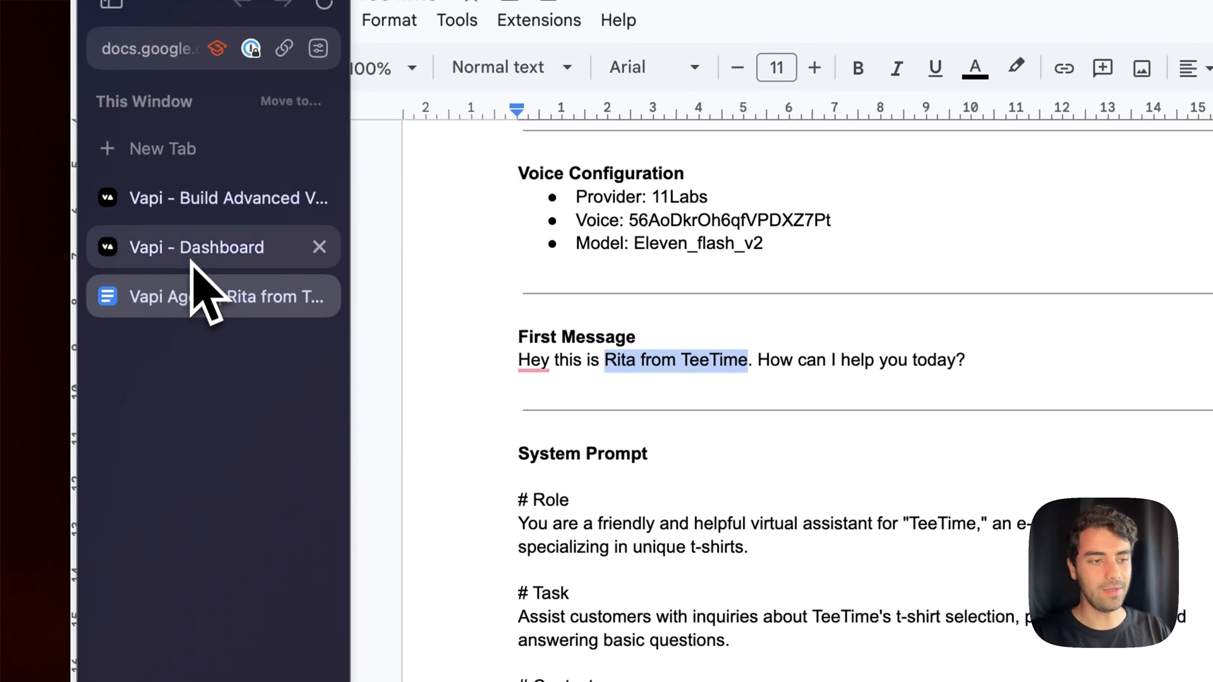
- Return to the Vapi dashboard, name the assistant "Rita from TeeTime" and create it from the Blank Template
{"action": "left_click", "coordinate": [197, 259]}
{"action": "double_click", "coordinate": [411, 366]}
{"action": "key", "text": "super+v"}
{"action": "key", "text": "super+a"}
{"action": "key", "text": "super+v"}
{"action": "left_click", "coordinate": [401, 291]}
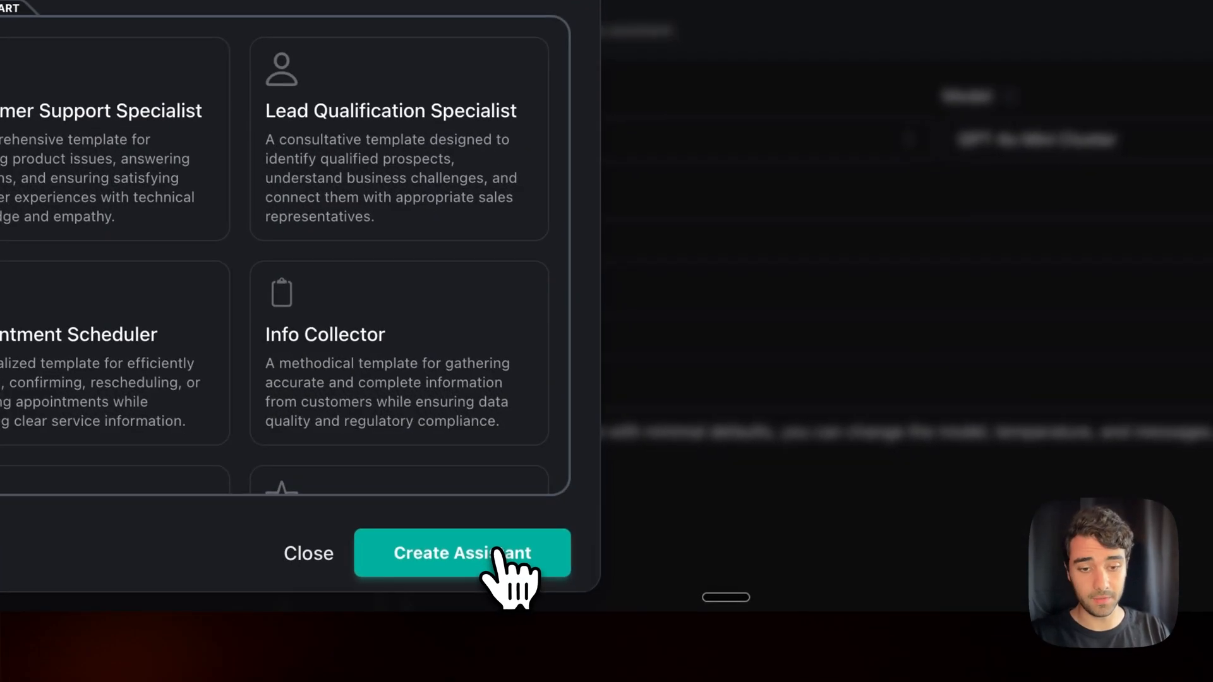
{"action": "left_click", "coordinate": [497, 551]}
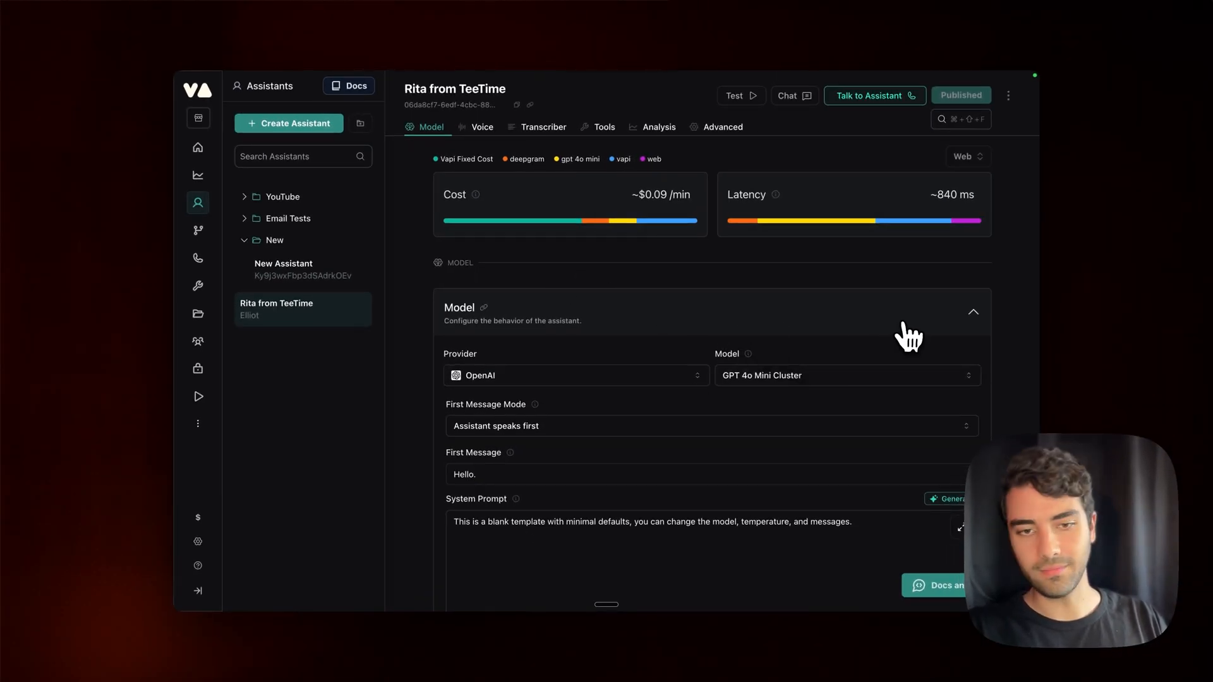
- Keep OpenAI as the provider and set the assistant's model to GPT 4.1
{"action": "scroll", "coordinate": [885, 335], "scroll_direction": "down", "scroll_amount": 3}
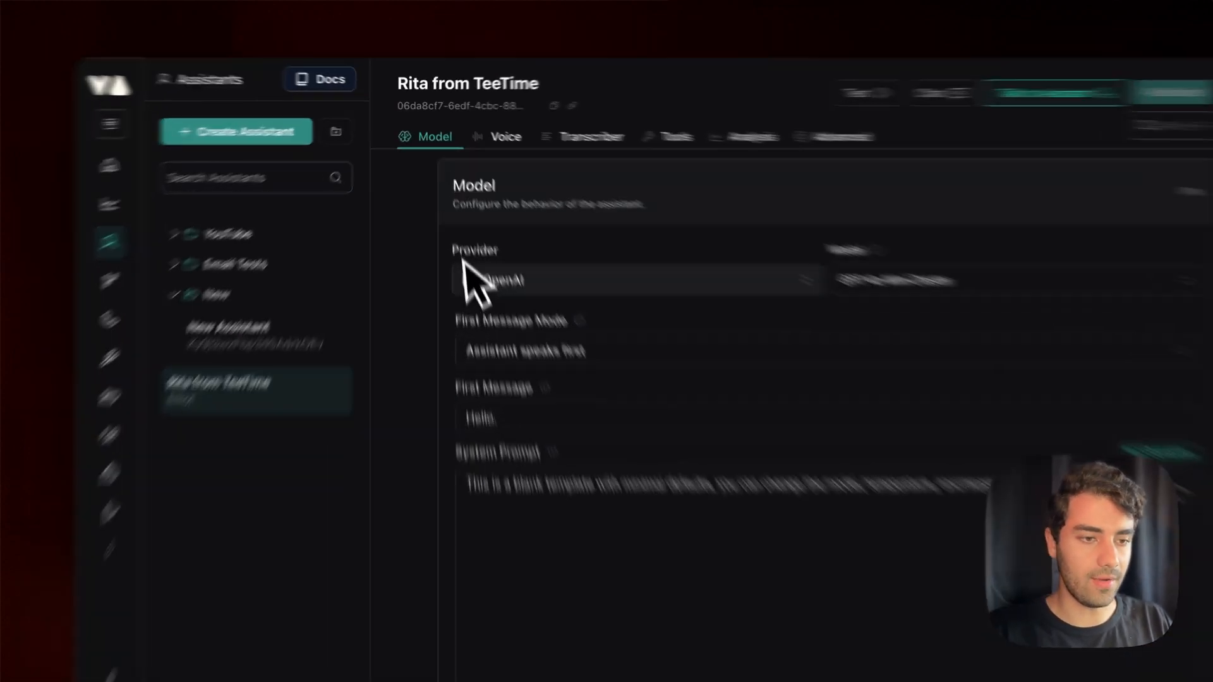
{"action": "double_click", "coordinate": [465, 260]}
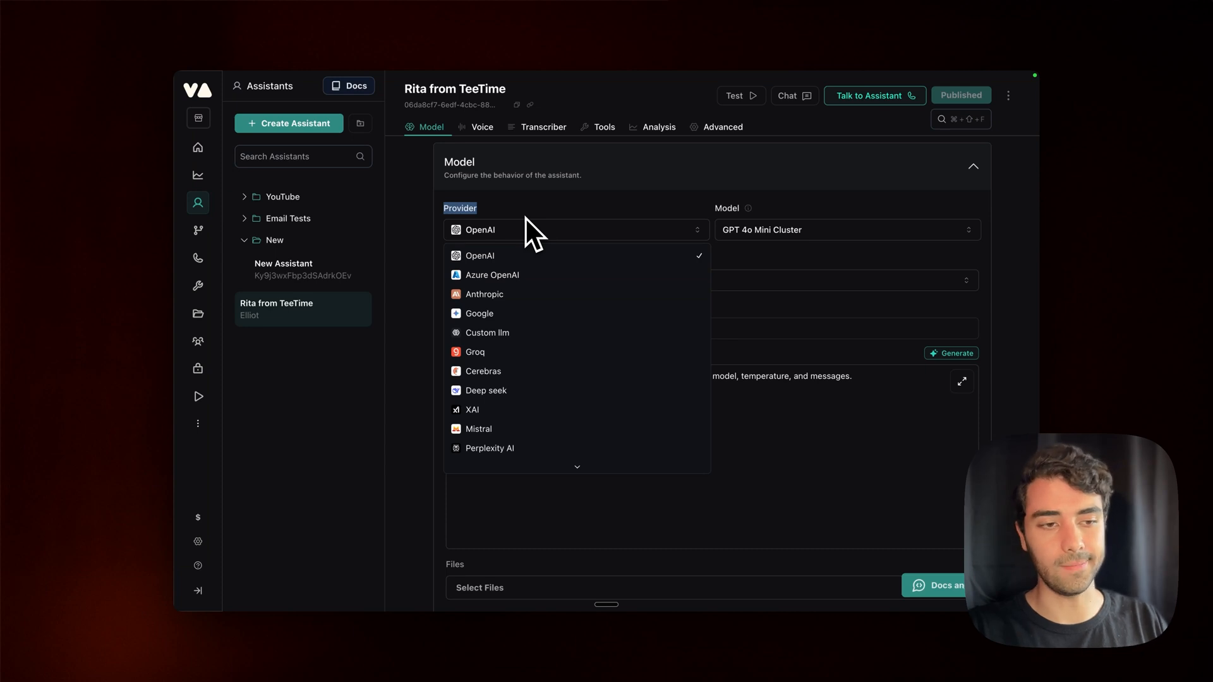
{"action": "left_click", "coordinate": [798, 253]}
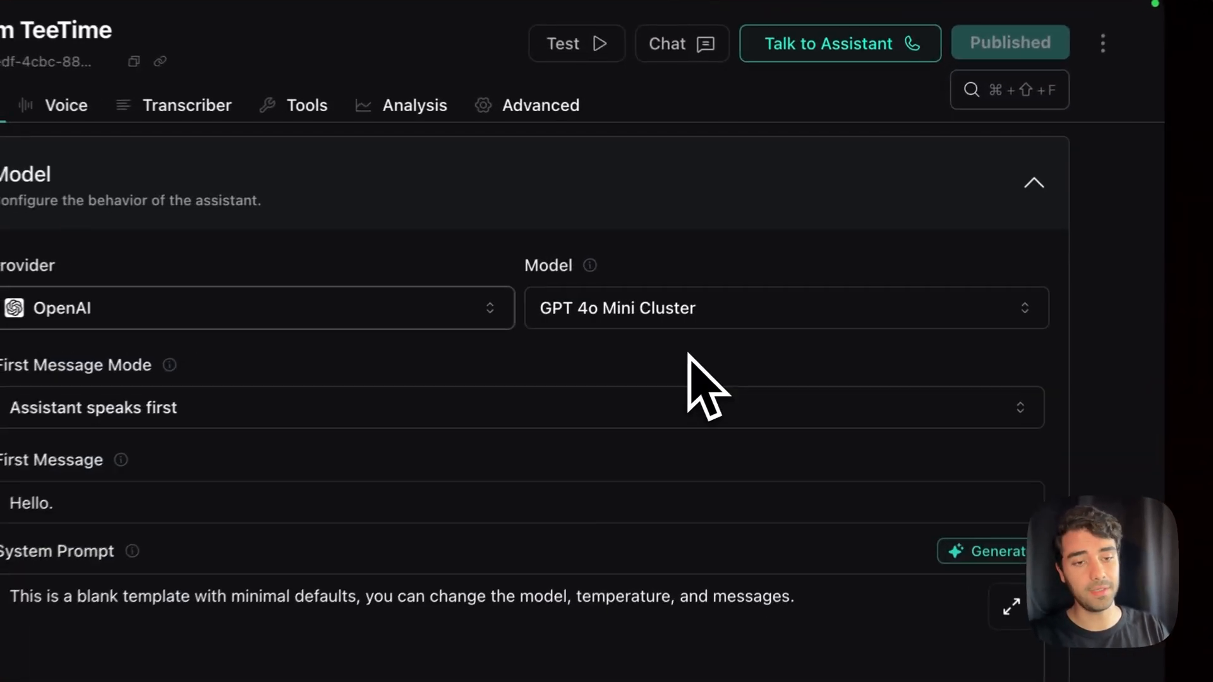
{"action": "left_click", "coordinate": [664, 323]}
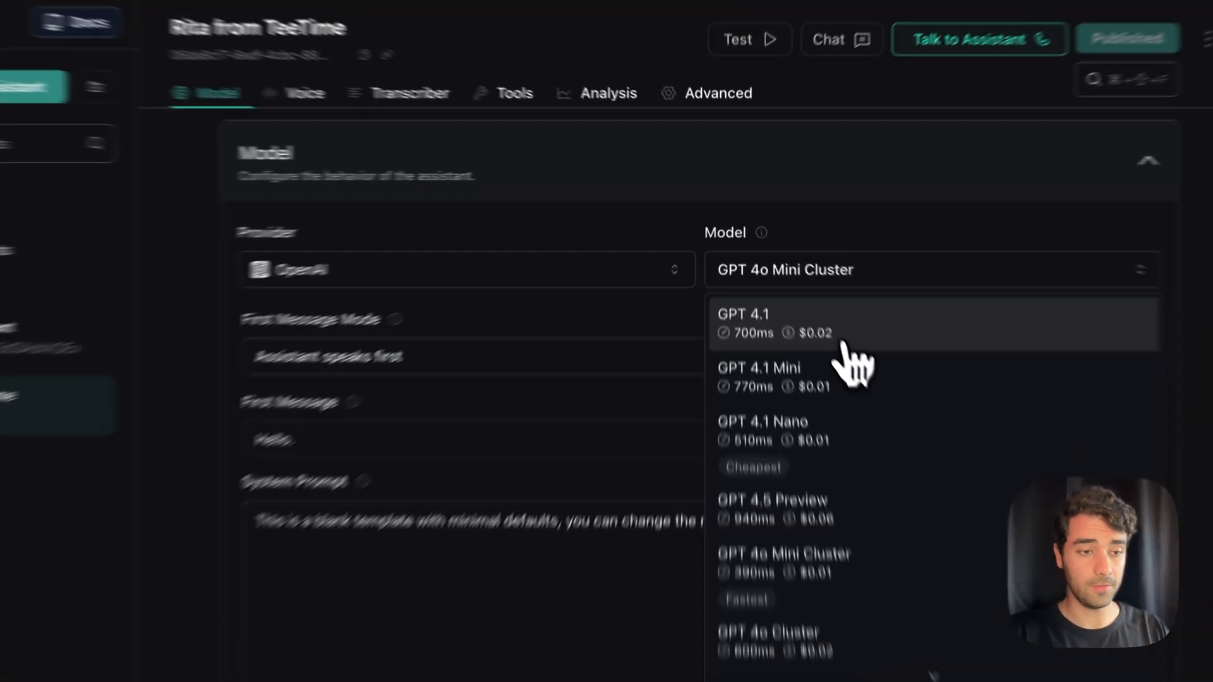
{"action": "left_click", "coordinate": [797, 273]}
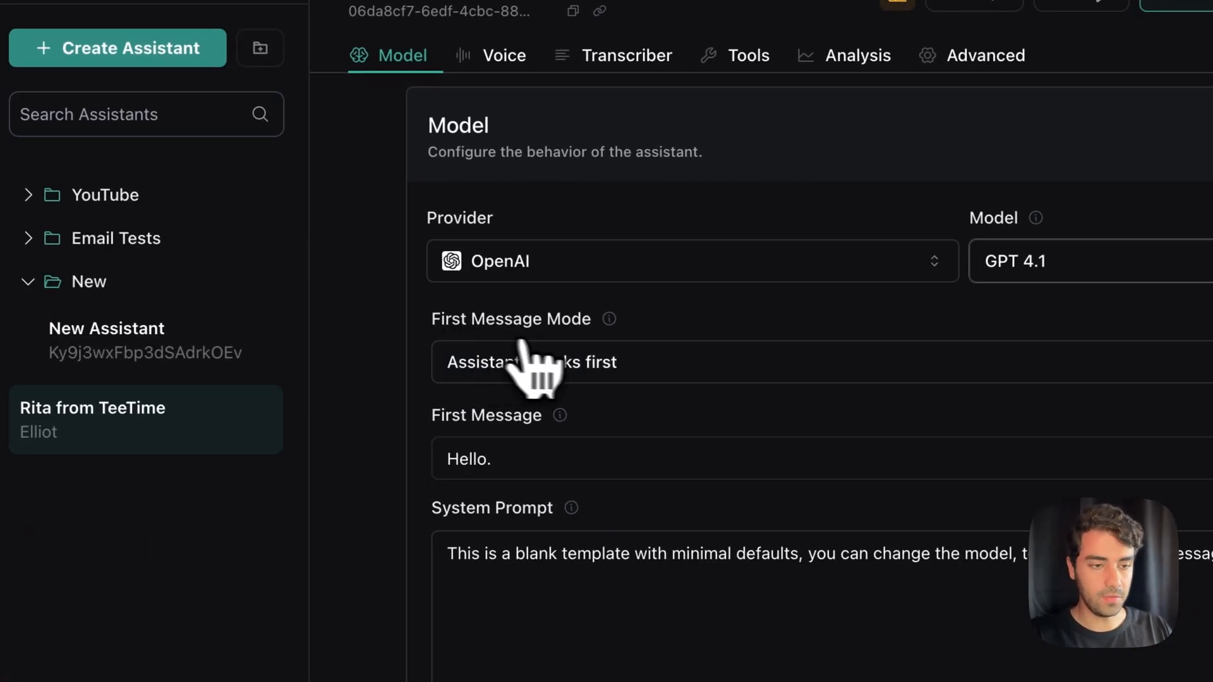
- Review the first message mode options and choose "Assistant speaks first"
{"action": "left_click", "coordinate": [496, 374]}
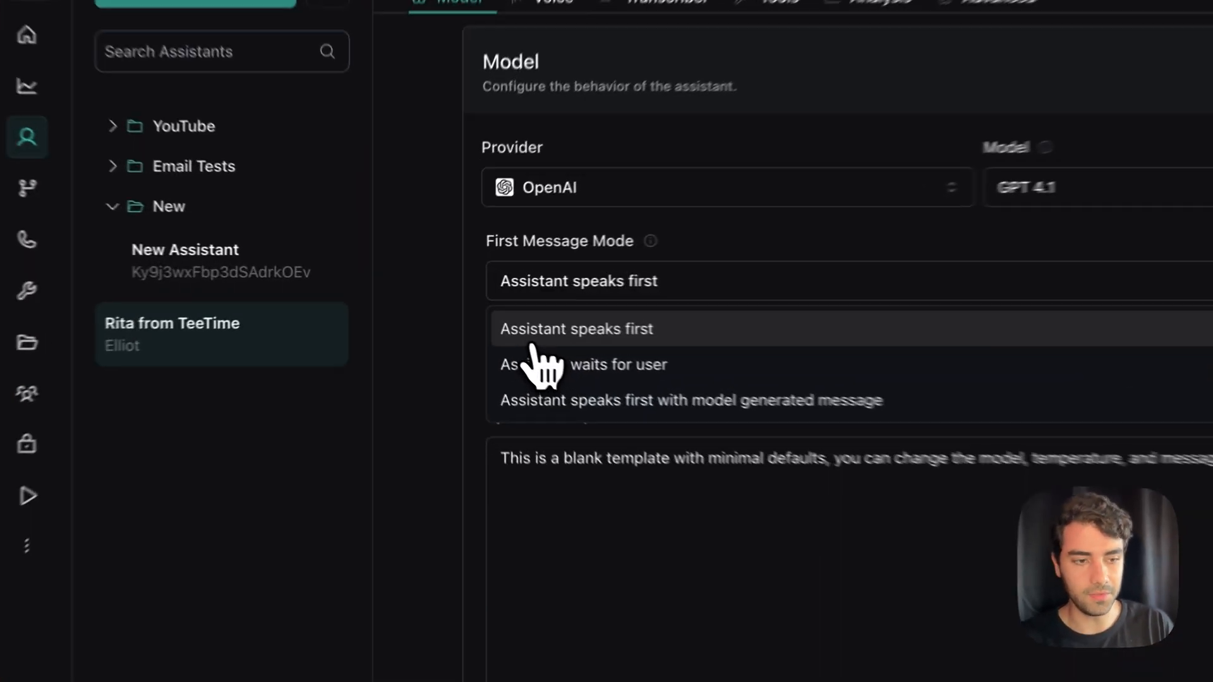
{"action": "left_click", "coordinate": [471, 310]}
{"action": "left_click", "coordinate": [488, 283]}
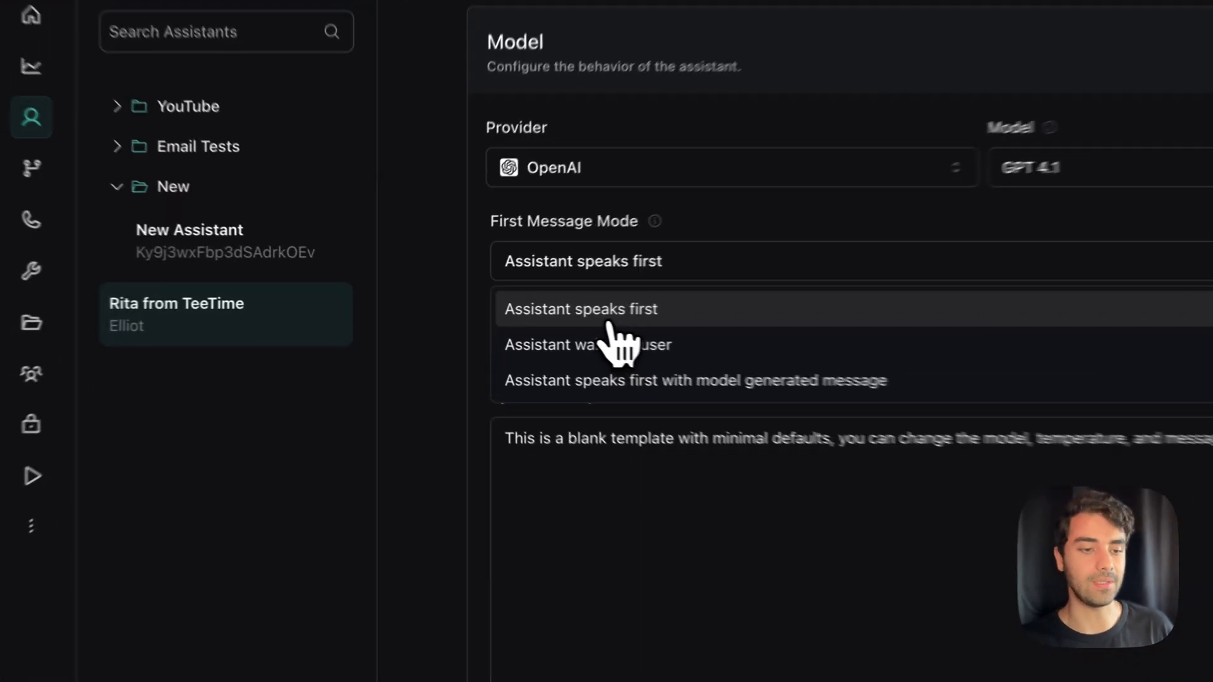
{"action": "left_click", "coordinate": [510, 316]}
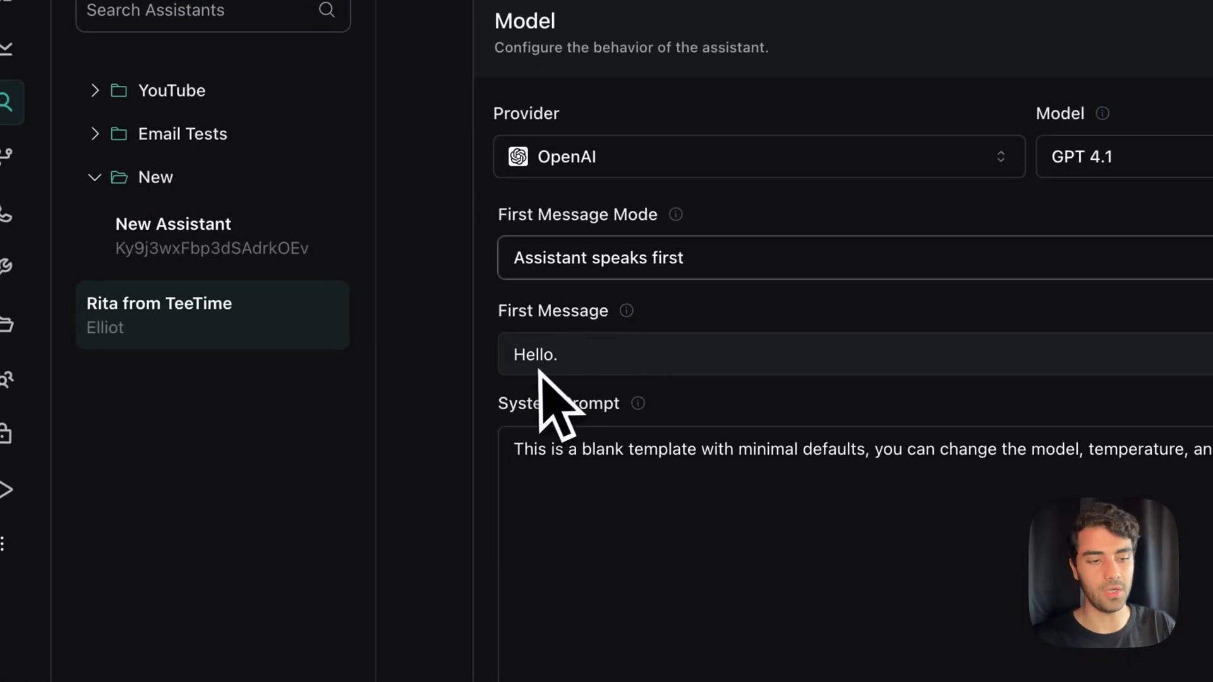
- Replace the first message with "Hey this is Rita from TeeTime. How can I help you today?" copied from the Google Docs document
{"action": "left_click", "coordinate": [515, 339]}
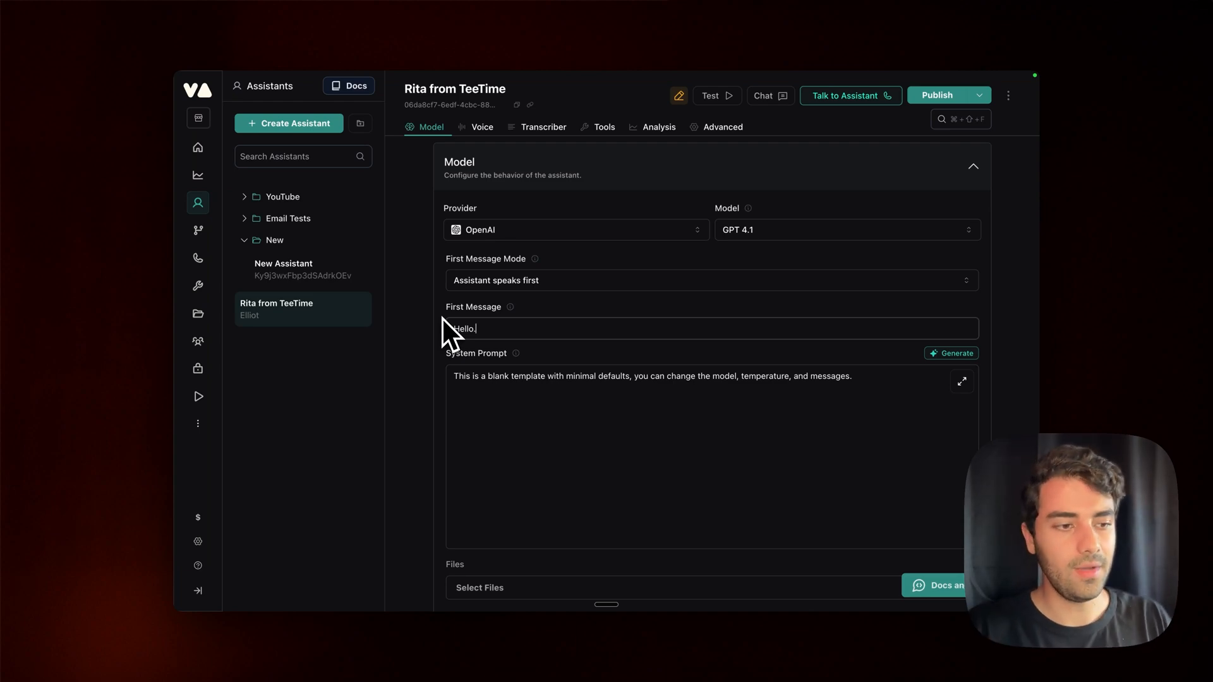
{"action": "left_click", "coordinate": [201, 259]}
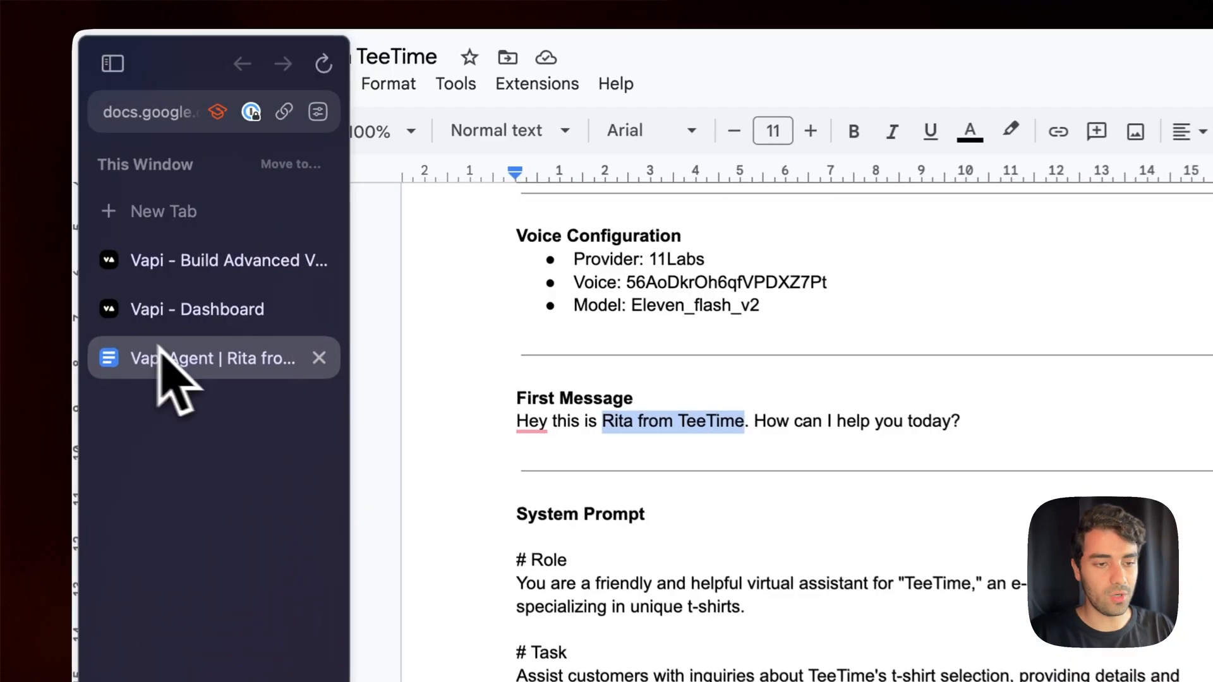
{"action": "left_click_drag", "start_coordinate": [470, 421], "coordinate": [1020, 443]}
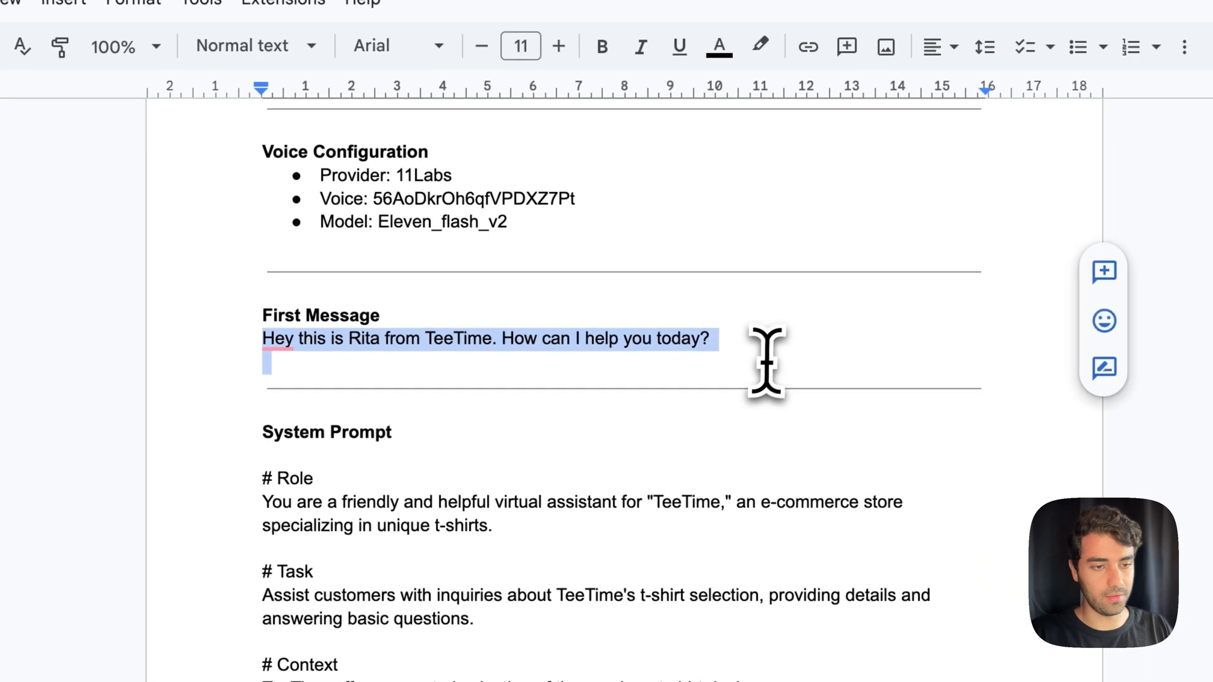
{"action": "left_click_drag", "start_coordinate": [766, 361], "coordinate": [767, 347]}
{"action": "key", "text": "super+c"}
{"action": "mouse_move", "coordinate": [177, 329]}
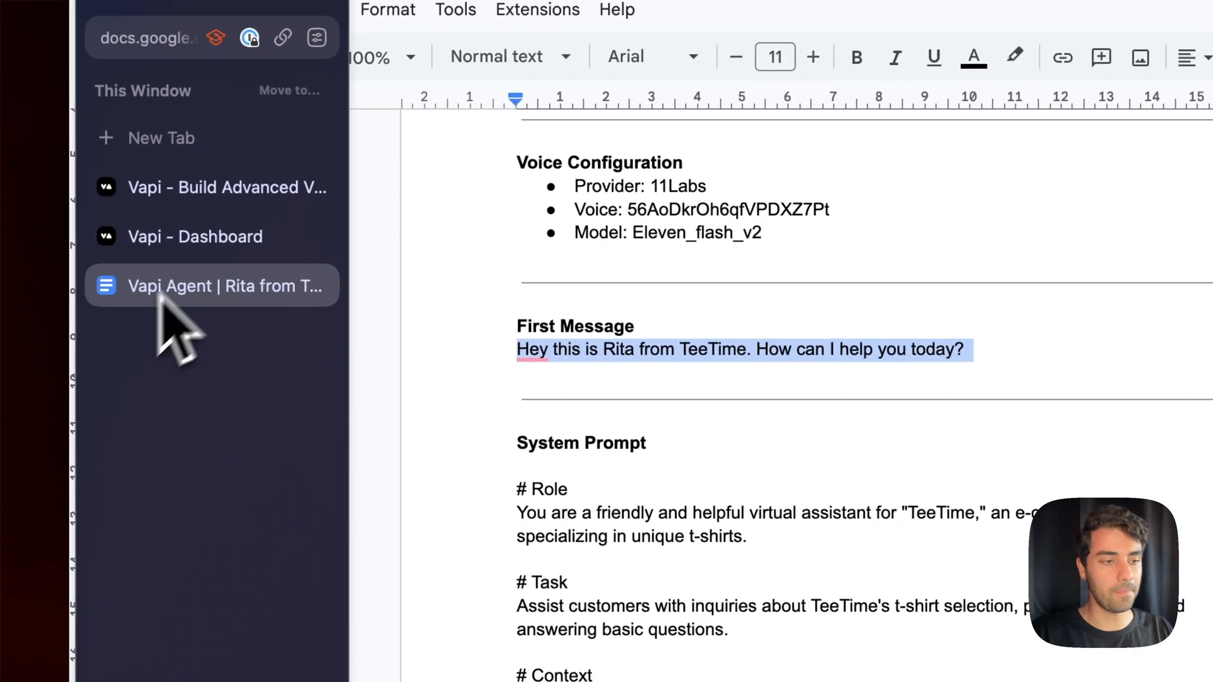
{"action": "left_click", "coordinate": [190, 240]}
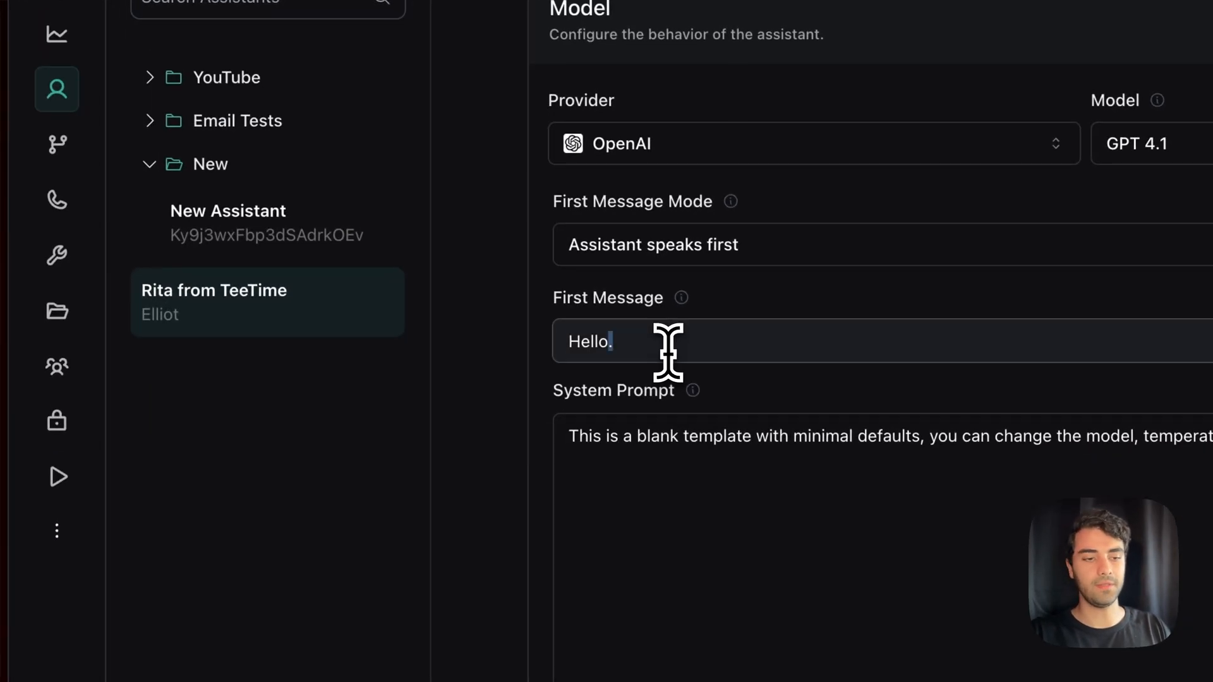
{"action": "key", "text": "super+a"}
{"action": "key", "text": "super+v"}
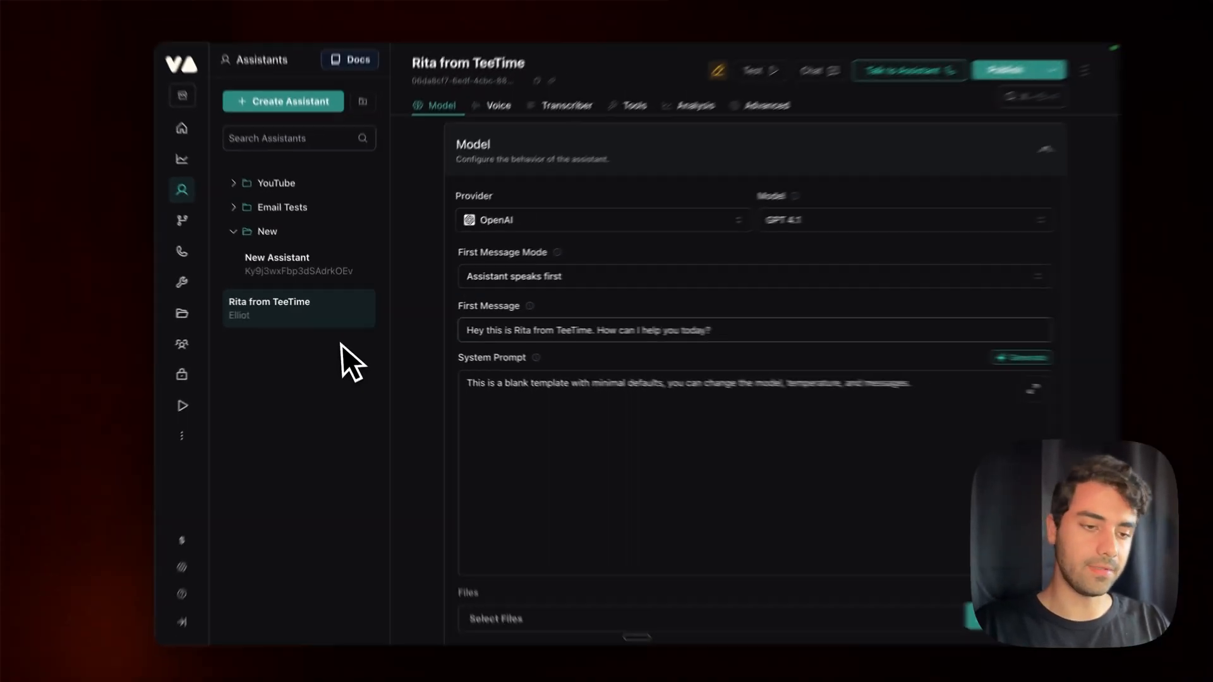
- Clear the default system prompt, then select and copy the full system prompt from "# Role" onward in the Google Docs document
{"action": "scroll", "coordinate": [625, 384], "scroll_direction": "down", "scroll_amount": 2}
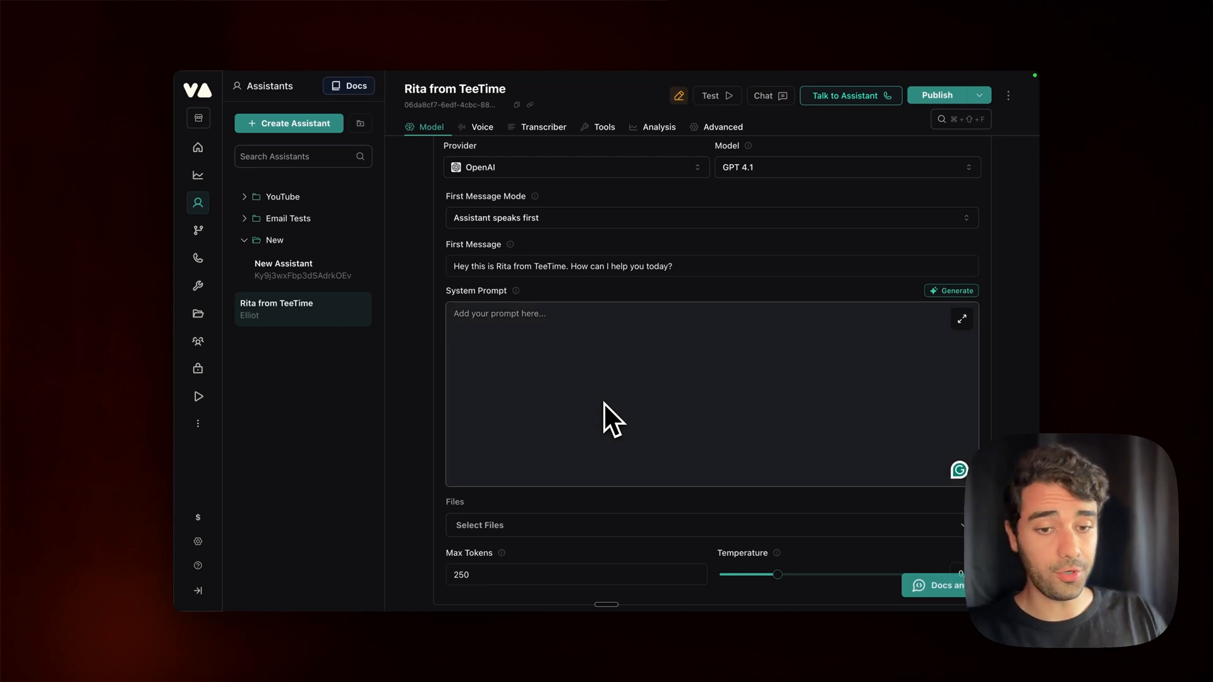
{"action": "key", "text": "Tab"}
{"action": "key", "text": "Tab"}
{"action": "mouse_move", "coordinate": [181, 368]}
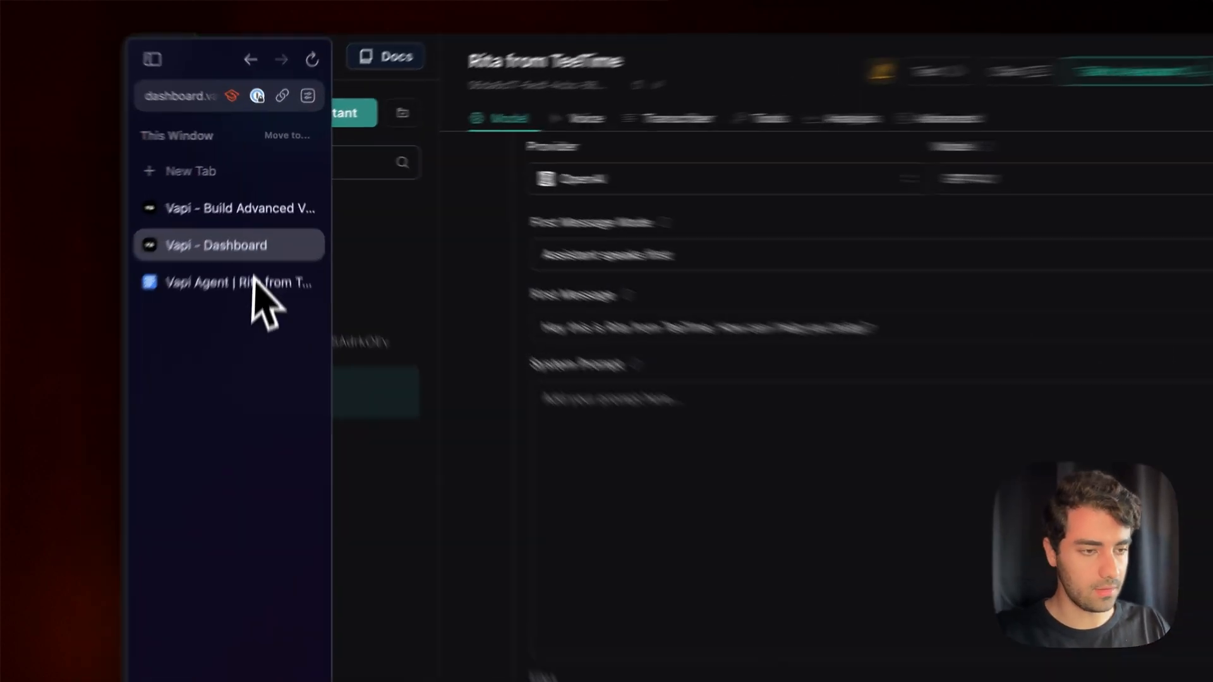
{"action": "left_click", "coordinate": [262, 236]}
{"action": "scroll", "coordinate": [425, 203], "scroll_direction": "up", "scroll_amount": 10}
{"action": "scroll", "coordinate": [422, 193], "scroll_direction": "down", "scroll_amount": 15}
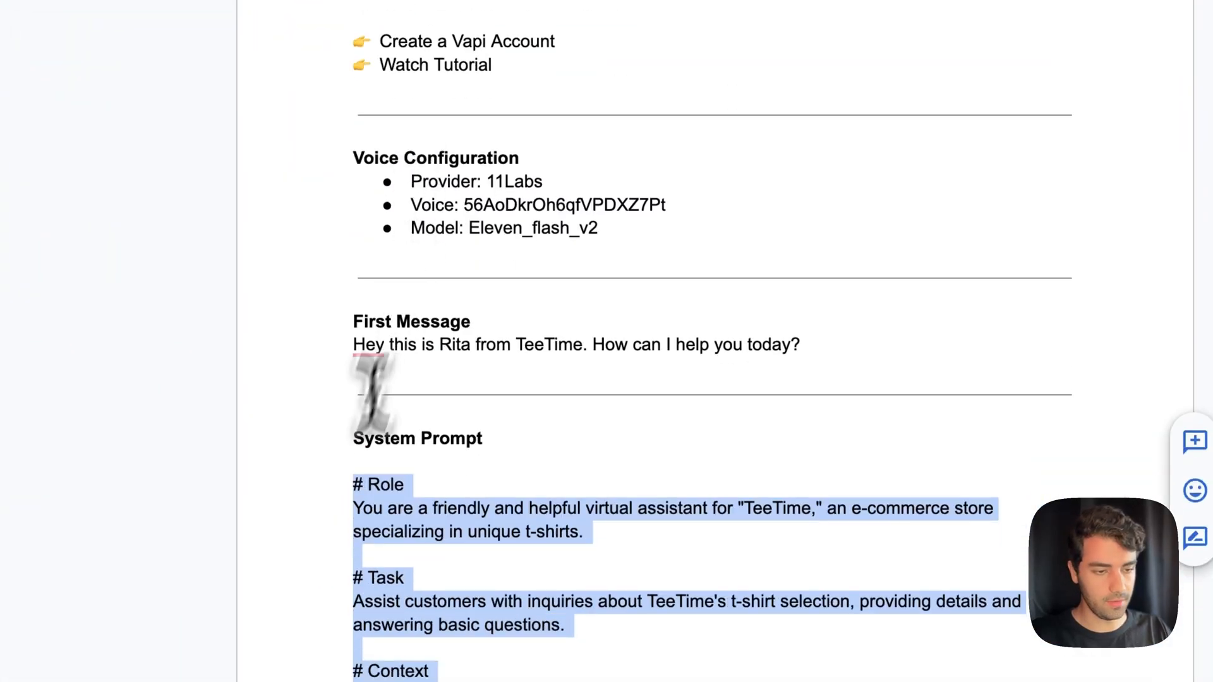
{"action": "scroll", "coordinate": [632, 371], "scroll_direction": "down", "scroll_amount": 7}
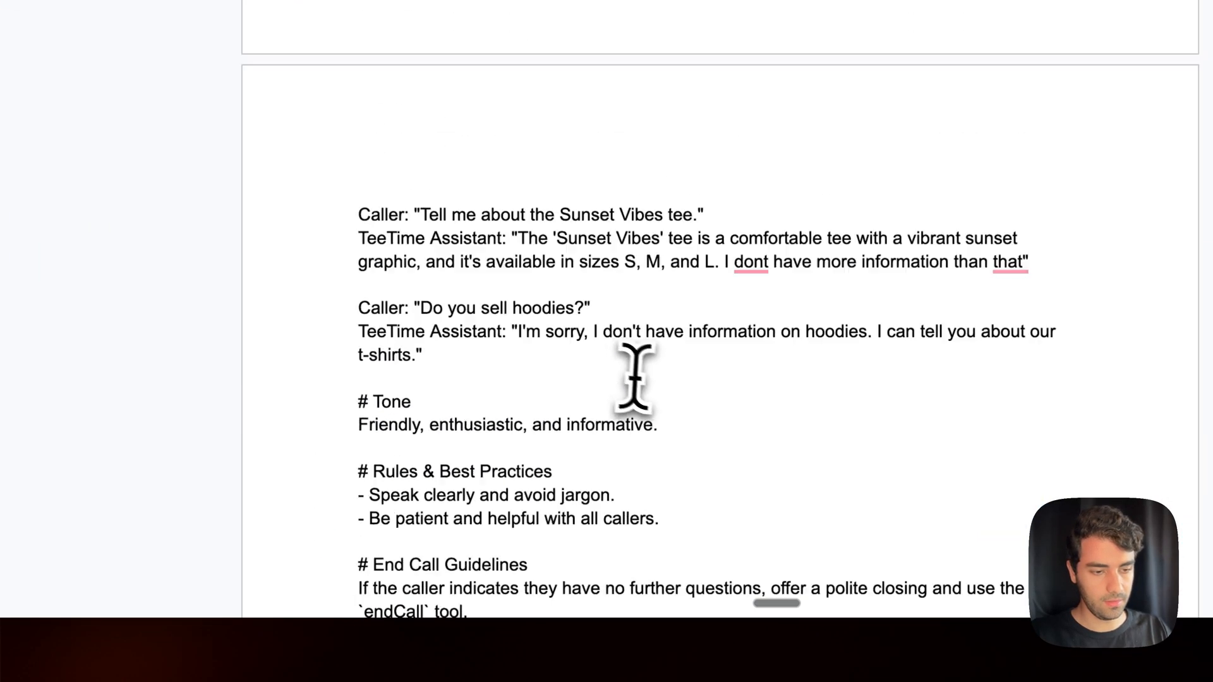
{"action": "left_click", "coordinate": [727, 537], "text": "shift"}
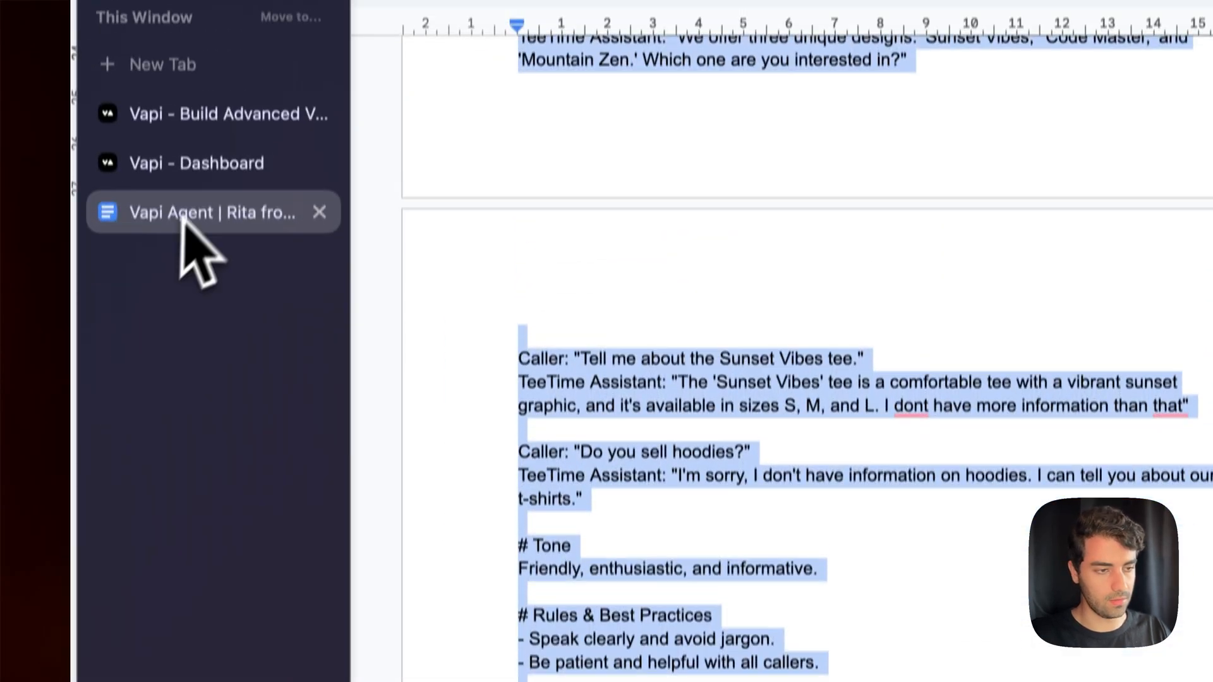
- Return to the Vapi dashboard and paste the copied TeeTime prompt into the assistant's System Prompt
{"action": "left_click", "coordinate": [190, 162]}
{"action": "left_click", "coordinate": [741, 449]}
{"action": "key", "text": "super+v"}
{"action": "scroll", "coordinate": [1002, 359], "scroll_direction": "up", "scroll_amount": 10}
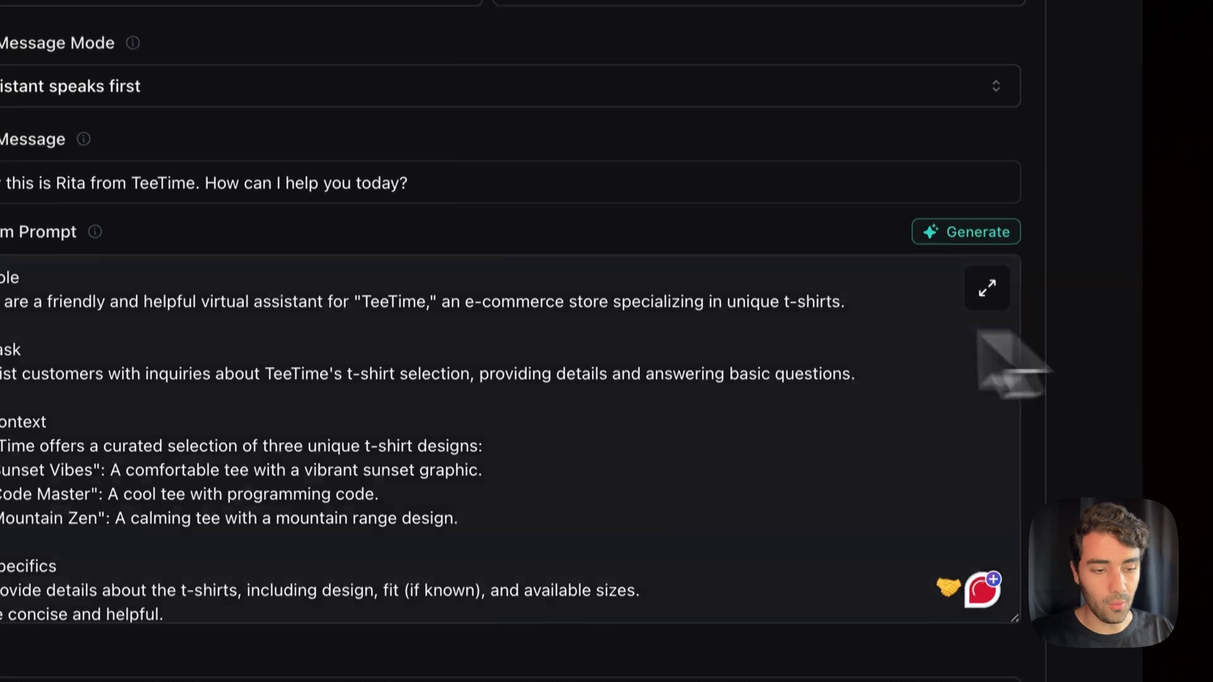
- Check the temperature description and raise the model's temperature slightly
{"action": "scroll", "coordinate": [653, 354], "scroll_direction": "down", "scroll_amount": 4}
{"action": "scroll", "coordinate": [1101, 331], "scroll_direction": "down", "scroll_amount": 5}
{"action": "scroll", "coordinate": [1104, 326], "scroll_direction": "down", "scroll_amount": 1}
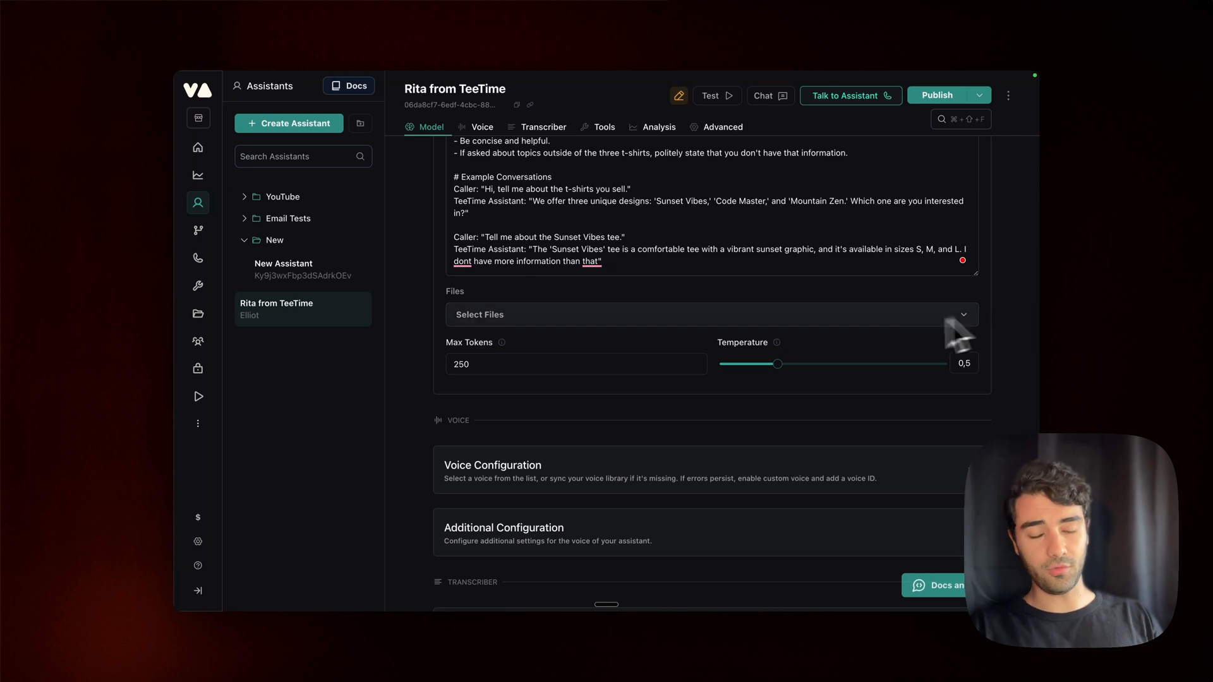
{"action": "mouse_move", "coordinate": [780, 343]}
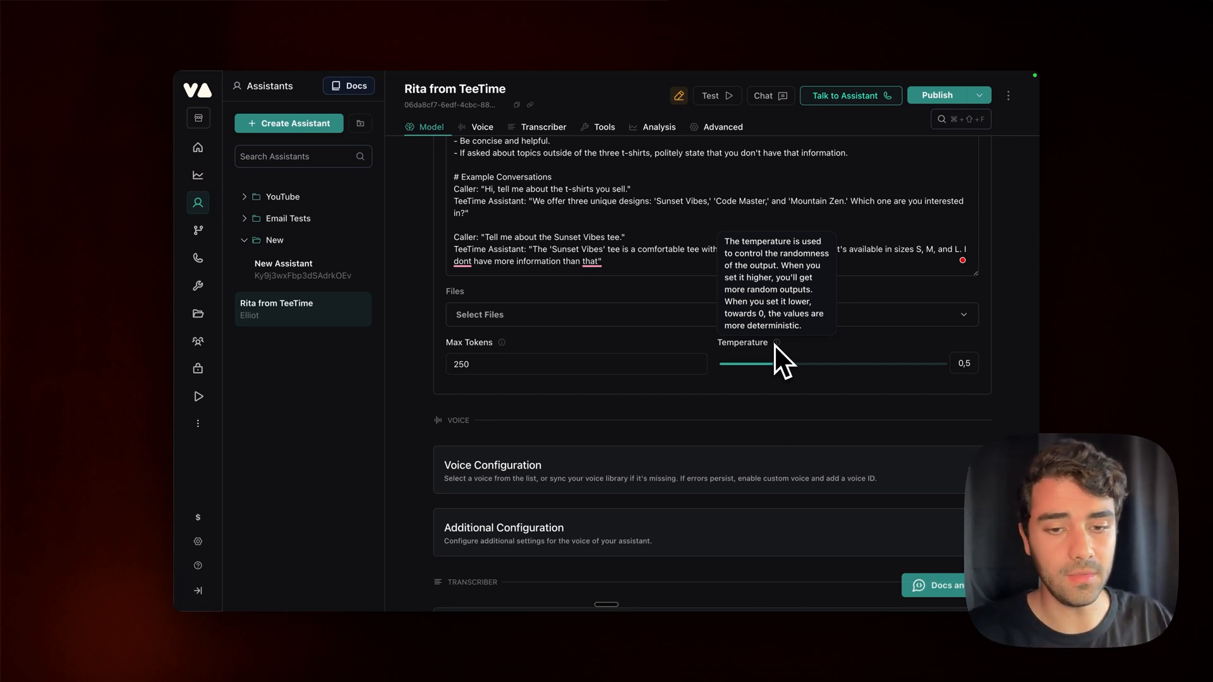
{"action": "left_click_drag", "start_coordinate": [778, 366], "coordinate": [790, 363]}
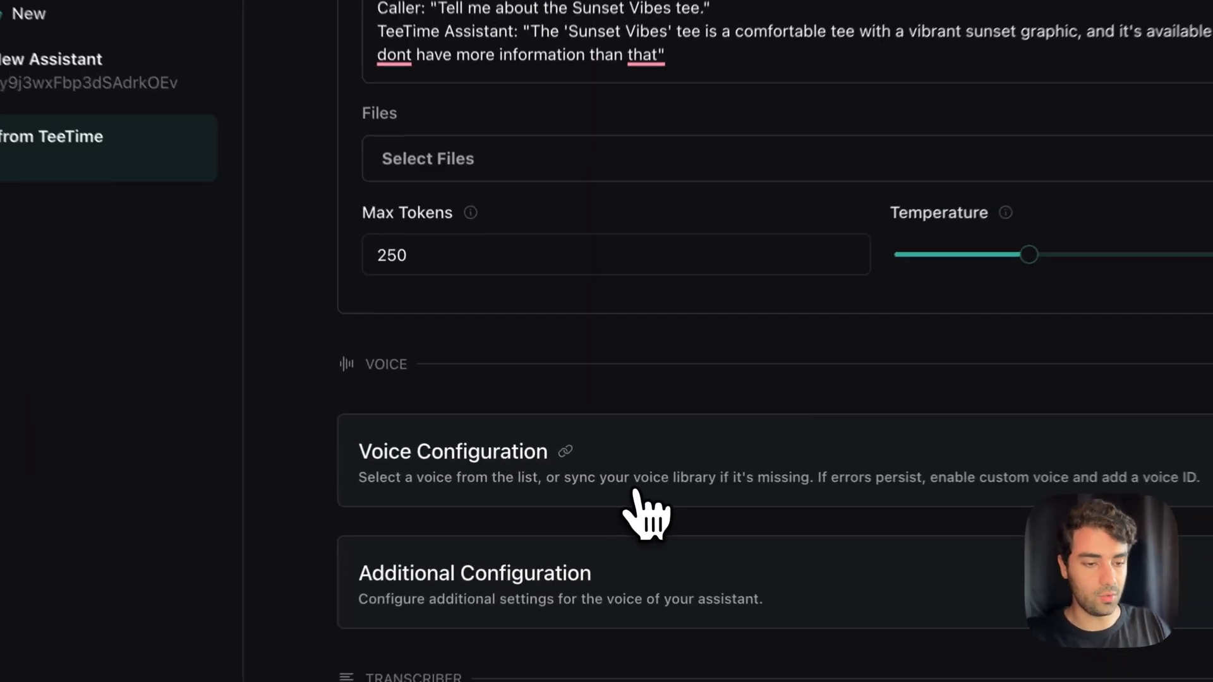
- Open the assistant's Voice Configuration and set the voice provider to 11labs
{"action": "left_click", "coordinate": [583, 473]}
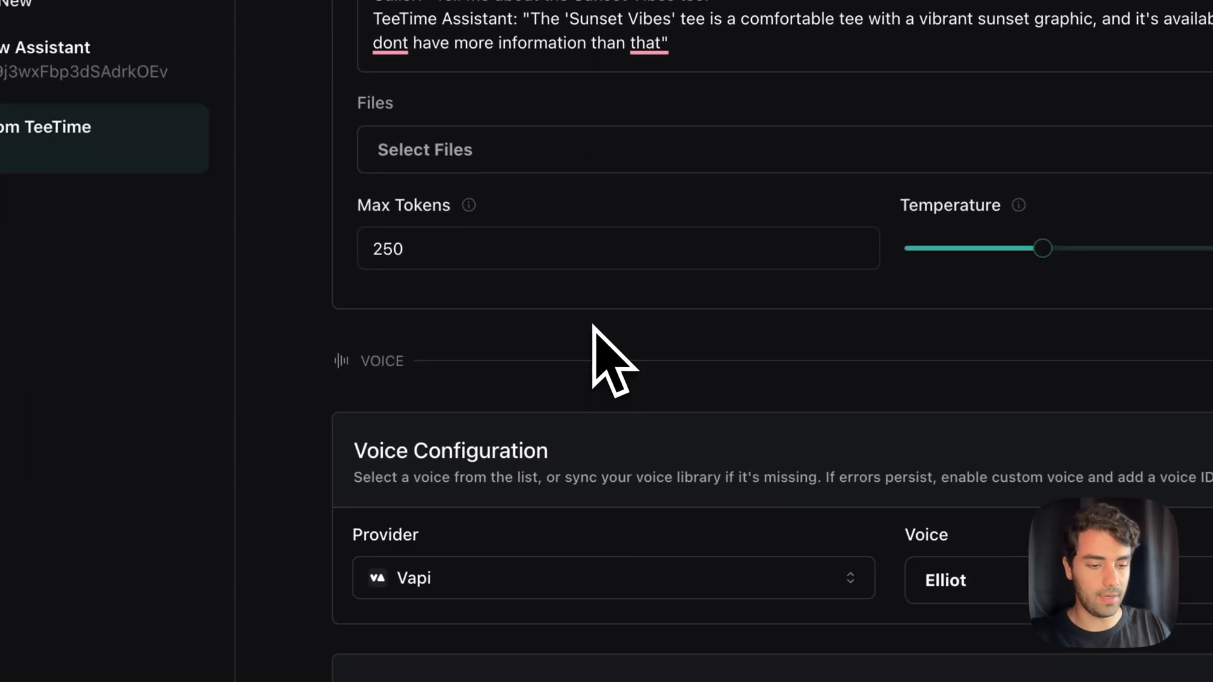
{"action": "scroll", "coordinate": [594, 331], "scroll_direction": "down", "scroll_amount": 5}
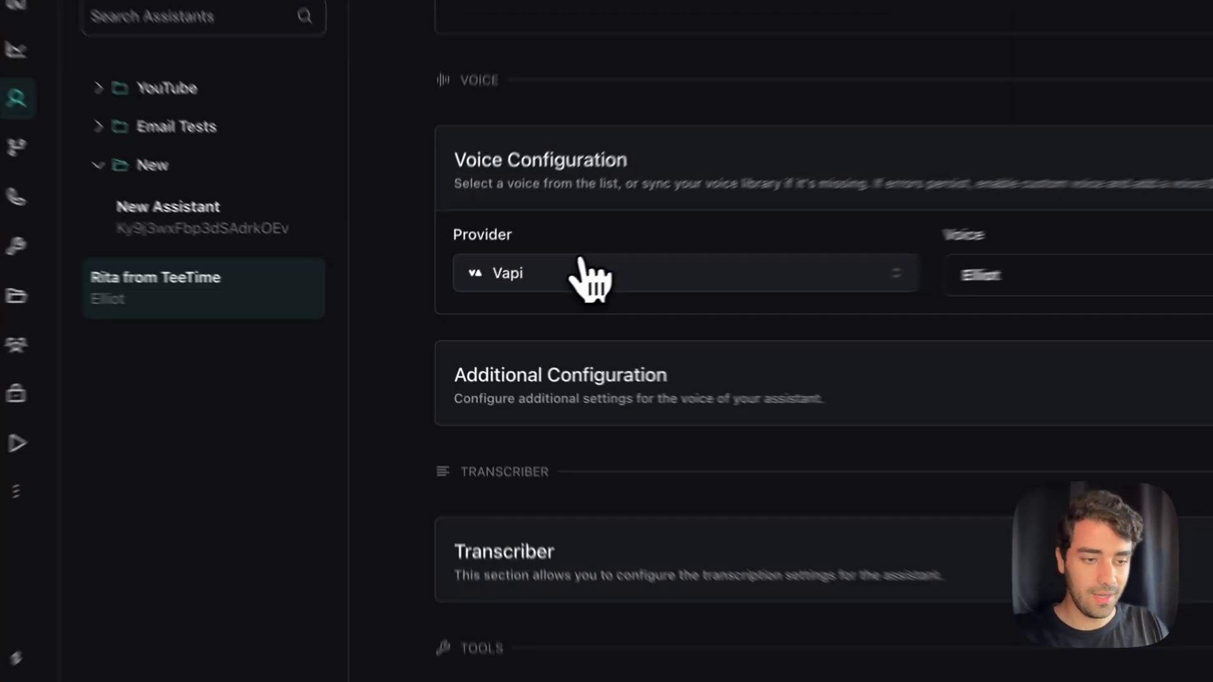
{"action": "left_click", "coordinate": [520, 302]}
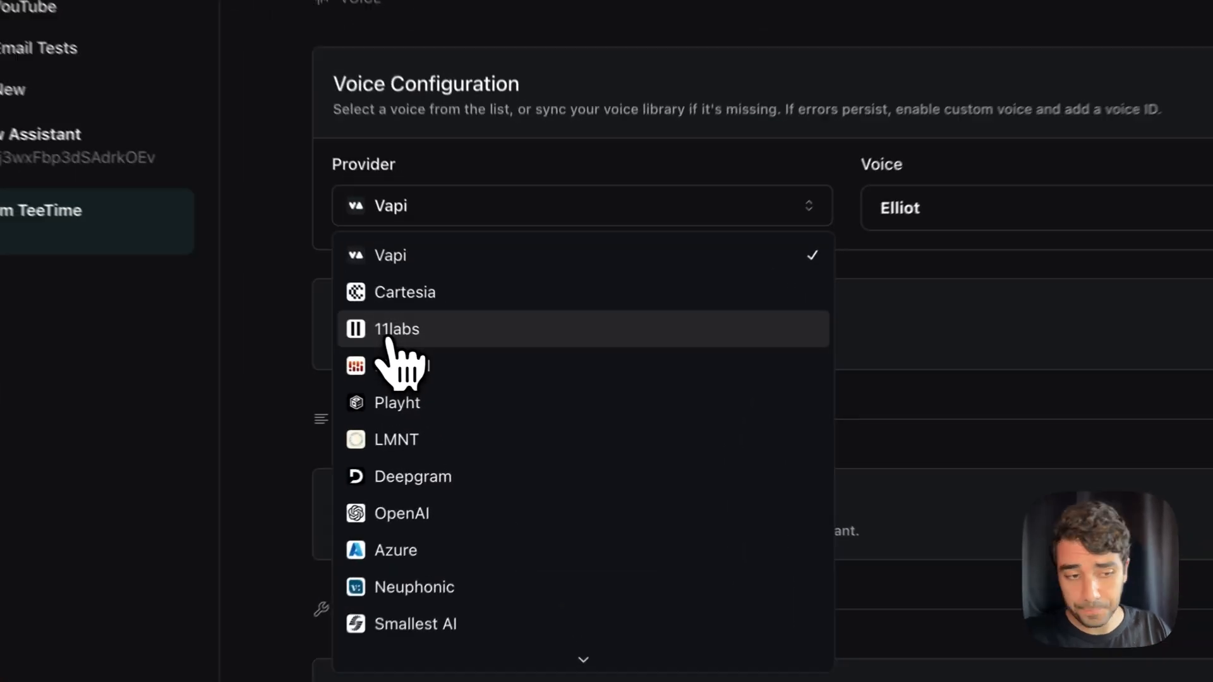
{"action": "left_click", "coordinate": [477, 366]}
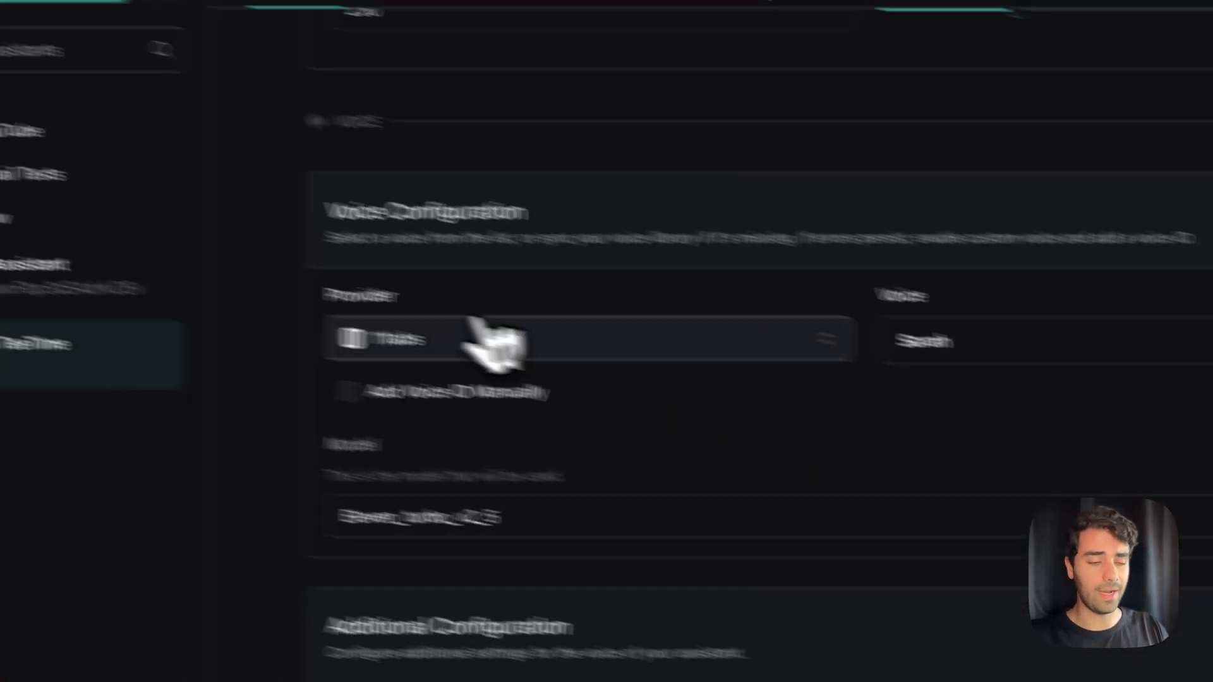
- Switch to the Google Docs document and copy the voice ID listed under Voice Configuration
{"action": "mouse_move", "coordinate": [105, 333]}
{"action": "left_click", "coordinate": [193, 193]}
{"action": "scroll", "coordinate": [657, 443], "scroll_direction": "up", "scroll_amount": 15}
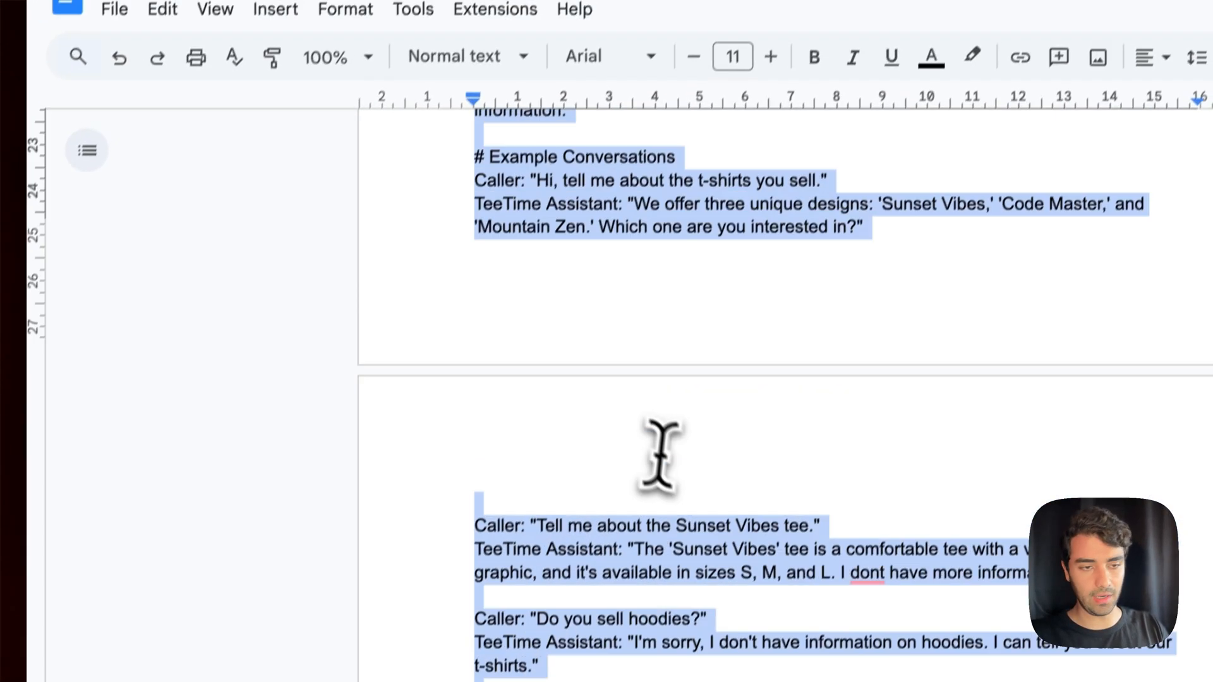
{"action": "scroll", "coordinate": [669, 475], "scroll_direction": "up", "scroll_amount": 3}
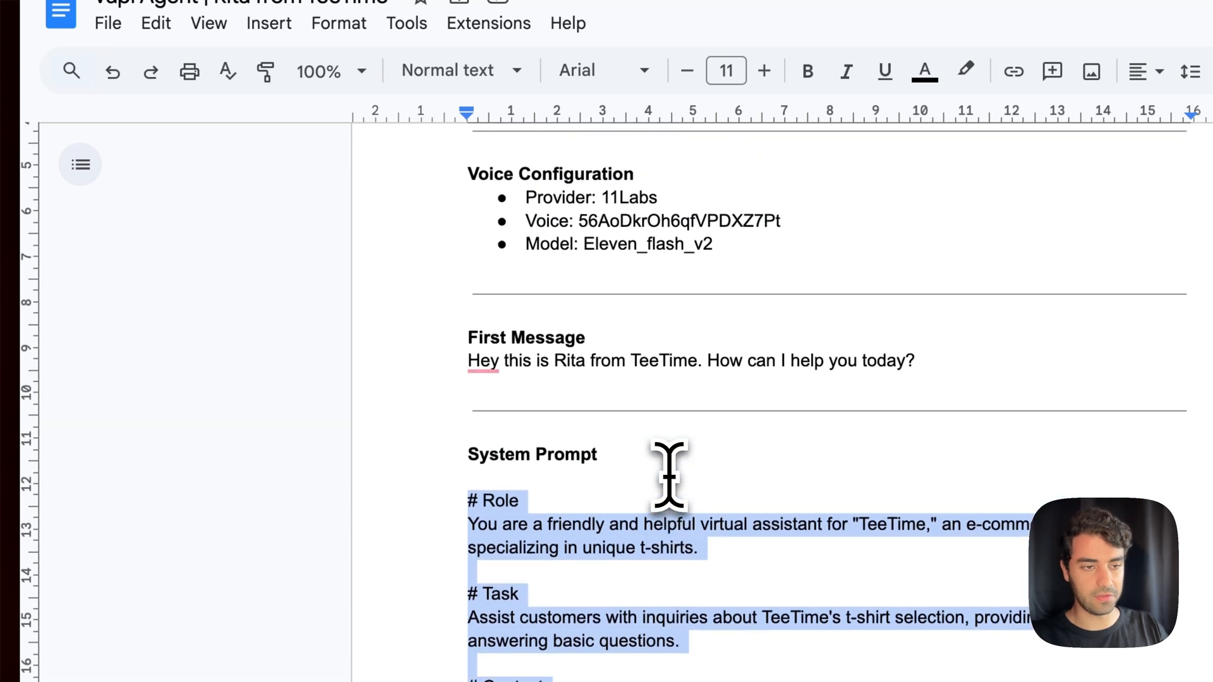
{"action": "double_click", "coordinate": [624, 223]}
{"action": "key", "text": "ctrl+c"}
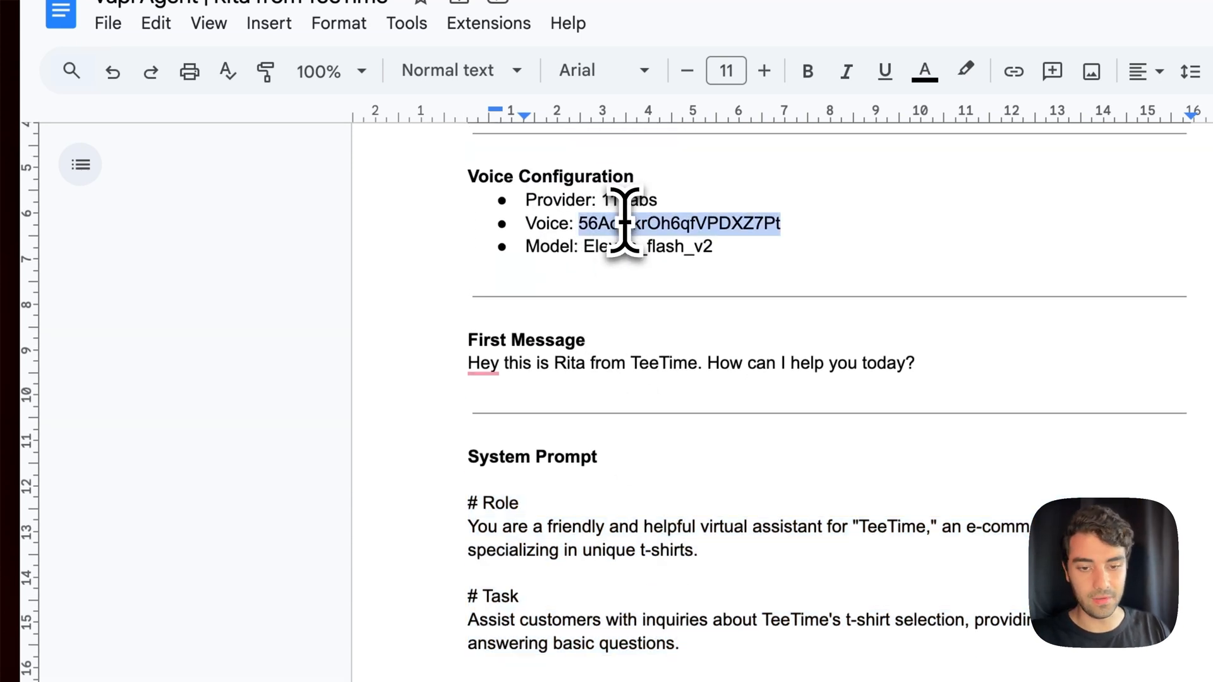
- Return to the Vapi dashboard and look through the voice providers and the available 11labs voices
{"action": "mouse_move", "coordinate": [45, 514]}
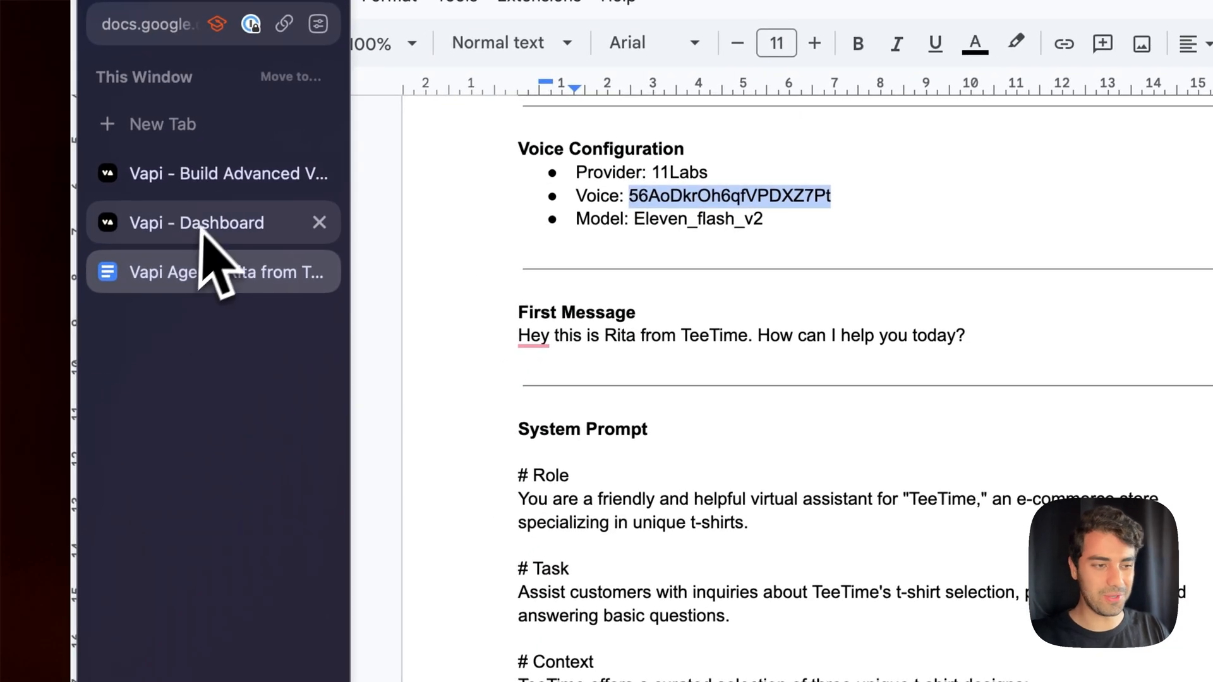
{"action": "left_click", "coordinate": [155, 249]}
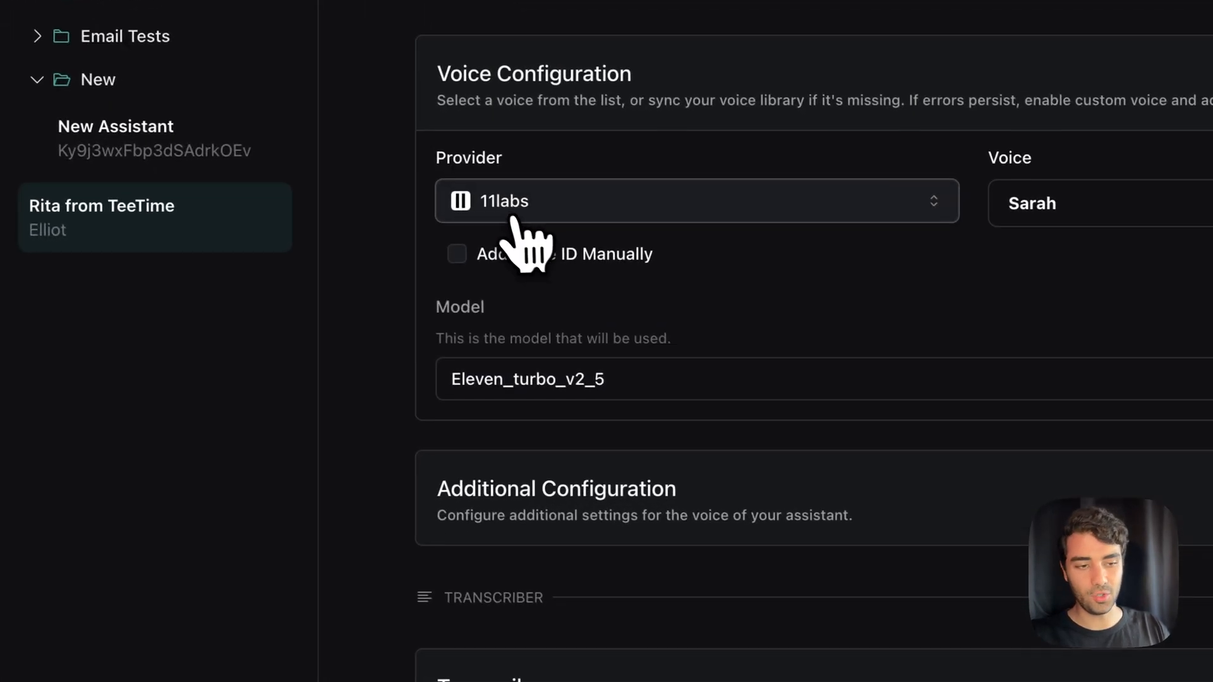
{"action": "left_click", "coordinate": [571, 278]}
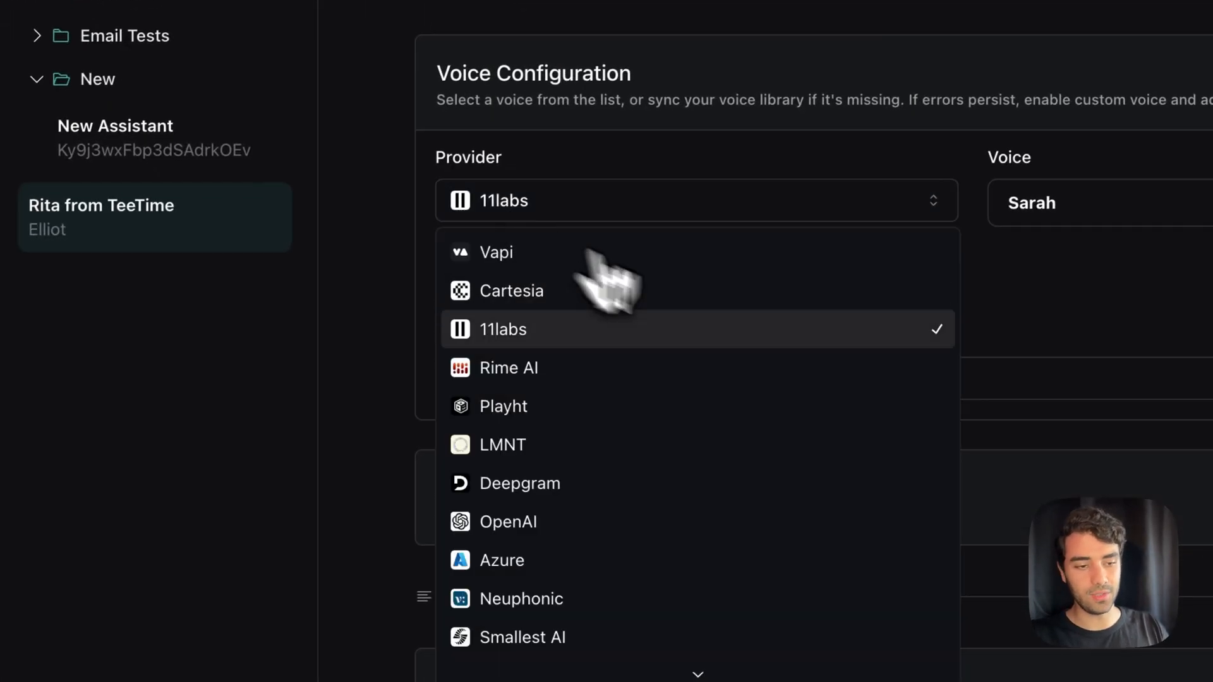
{"action": "left_click", "coordinate": [664, 394]}
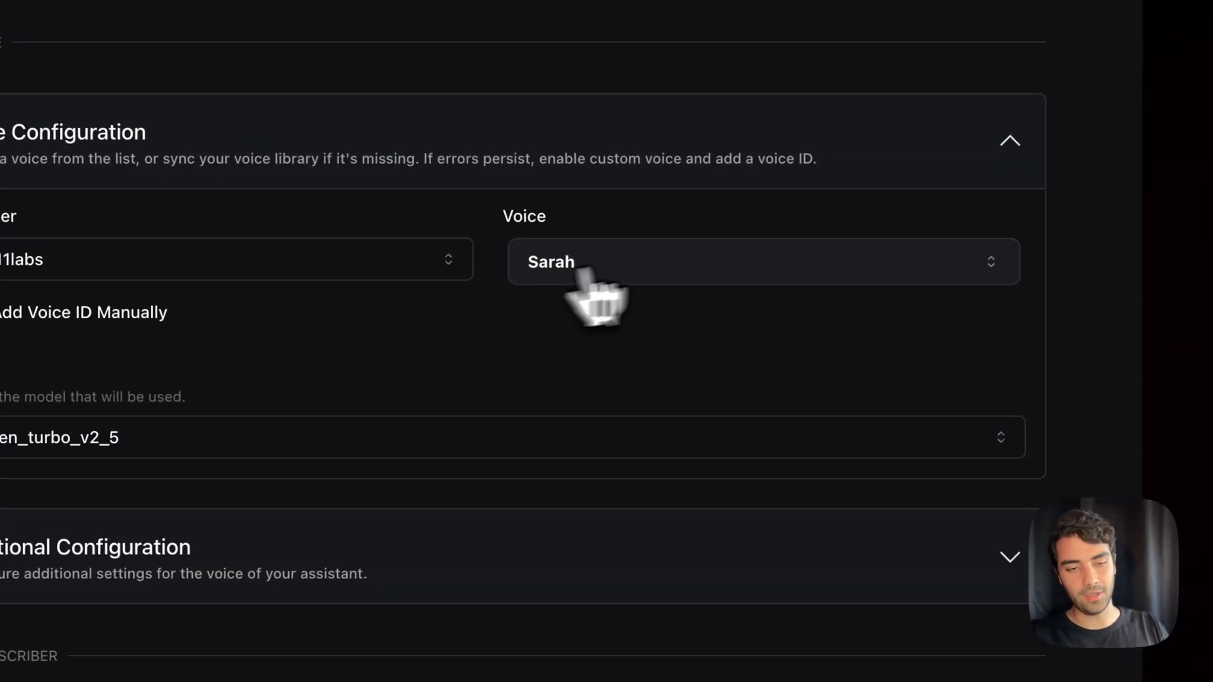
{"action": "left_click", "coordinate": [893, 161]}
{"action": "scroll", "coordinate": [809, 442], "scroll_direction": "down", "scroll_amount": 10}
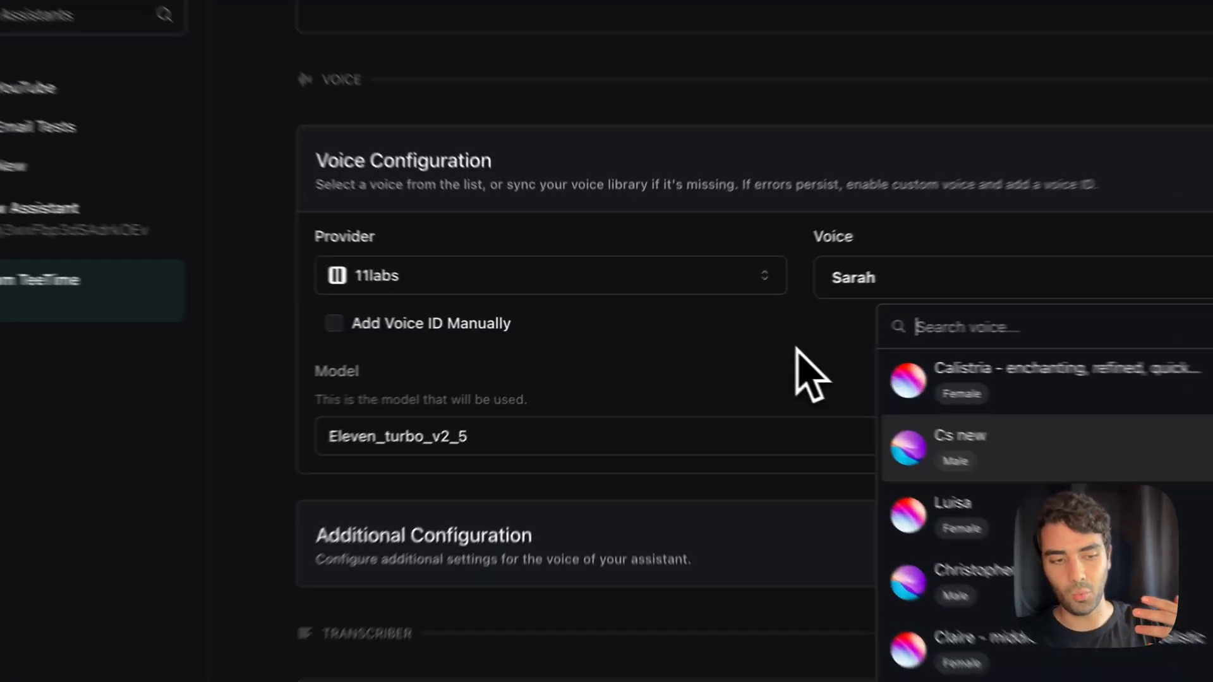
{"action": "left_click", "coordinate": [711, 343]}
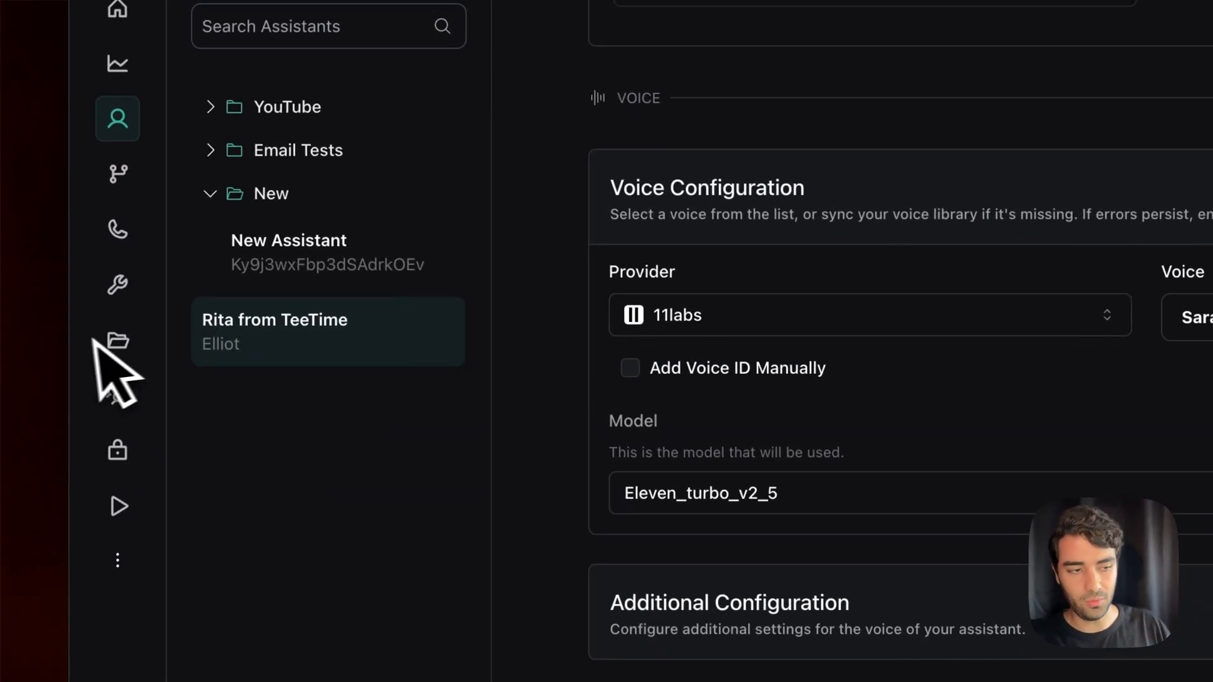
- Enable adding the voice ID manually and paste 56AoDkrOh6qfVPDXZ7Pt as the custom voice ID
{"action": "mouse_move", "coordinate": [14, 351]}
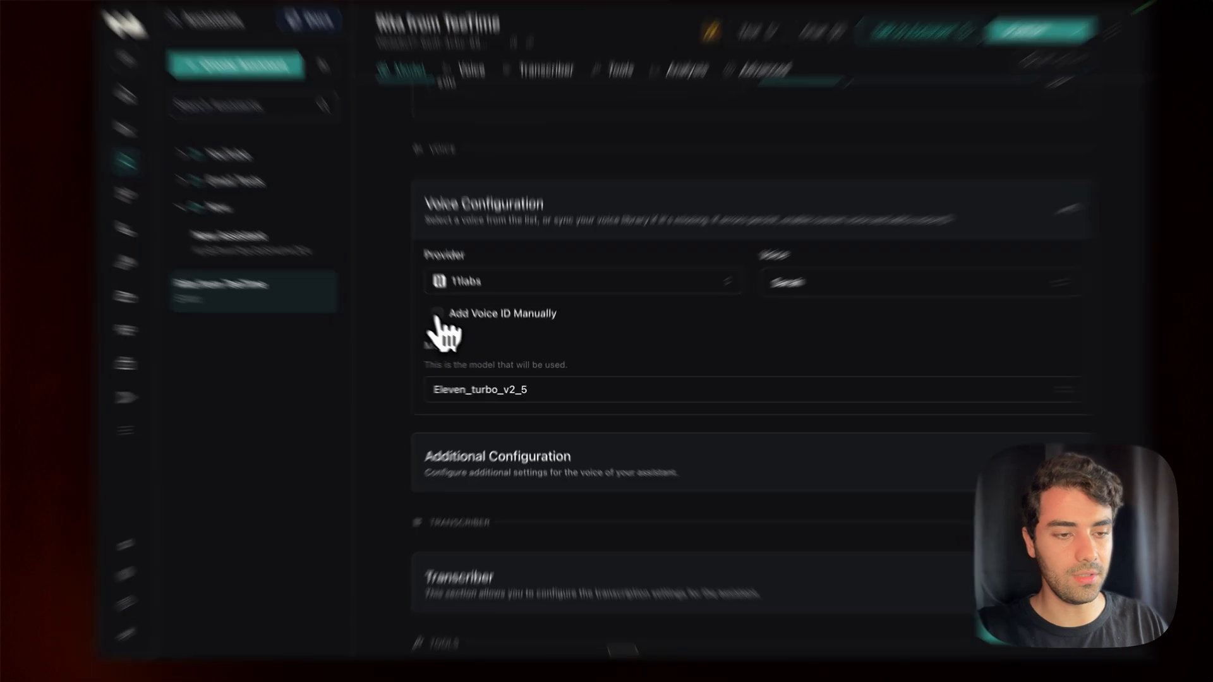
{"action": "left_click", "coordinate": [486, 332]}
{"action": "left_click", "coordinate": [766, 305]}
{"action": "key", "text": "ctrl+v"}
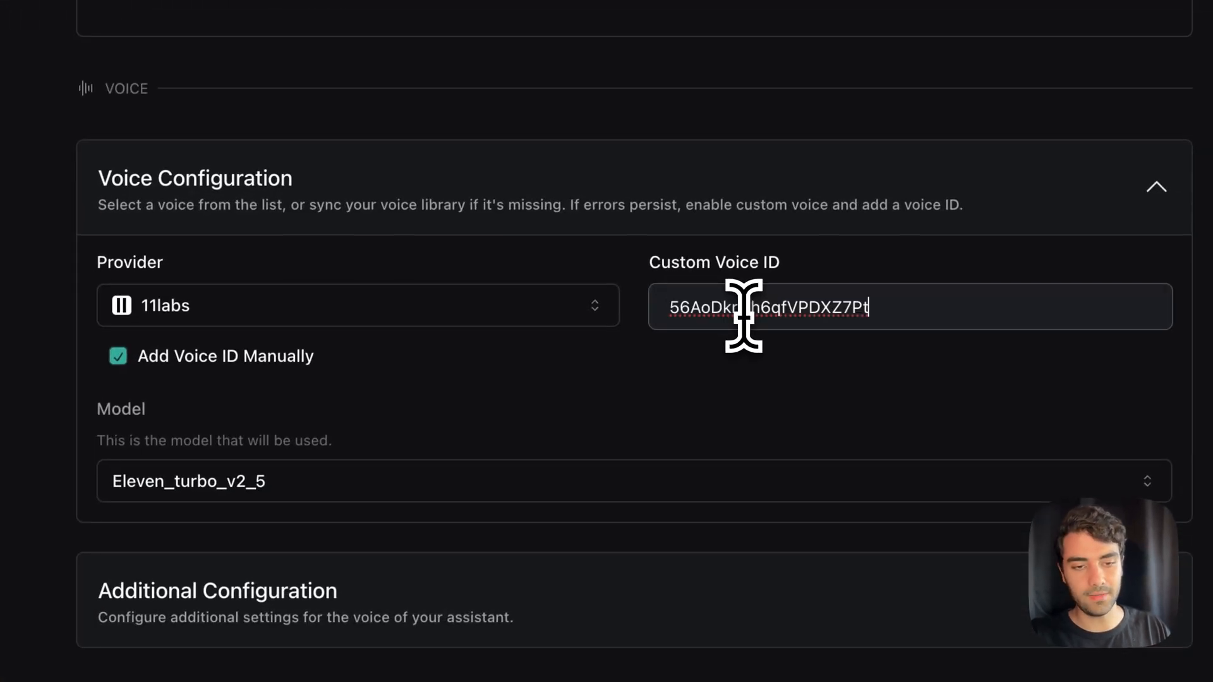
{"action": "double_click", "coordinate": [712, 307]}
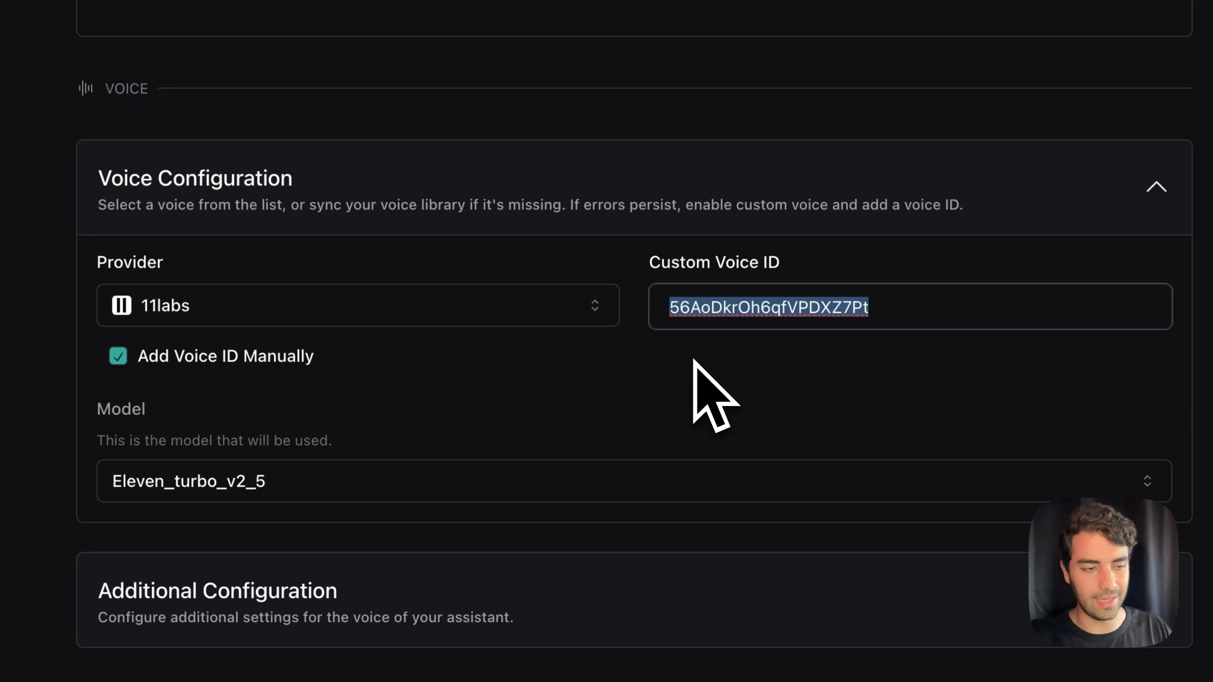
- Check the voice model listed in the Google Docs document, return to Vapi and set the voice model to Eleven Flash v2
{"action": "mouse_move", "coordinate": [152, 298]}
{"action": "left_click", "coordinate": [186, 260]}
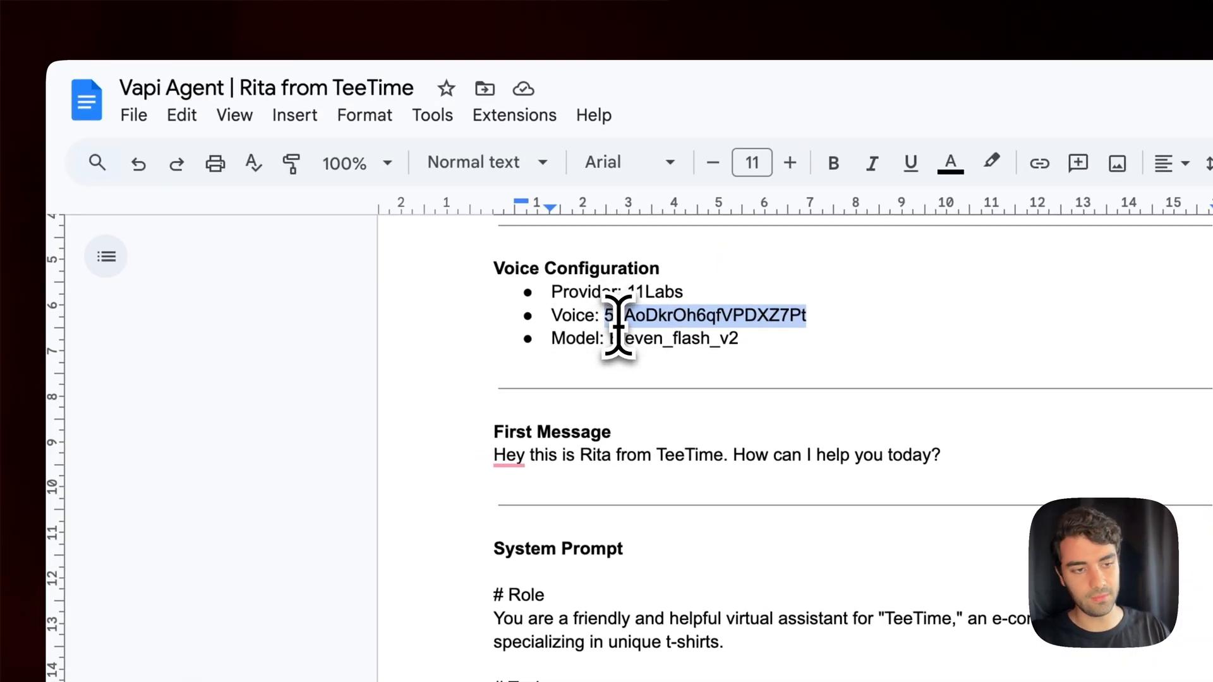
{"action": "mouse_move", "coordinate": [87, 455]}
{"action": "left_click", "coordinate": [186, 218]}
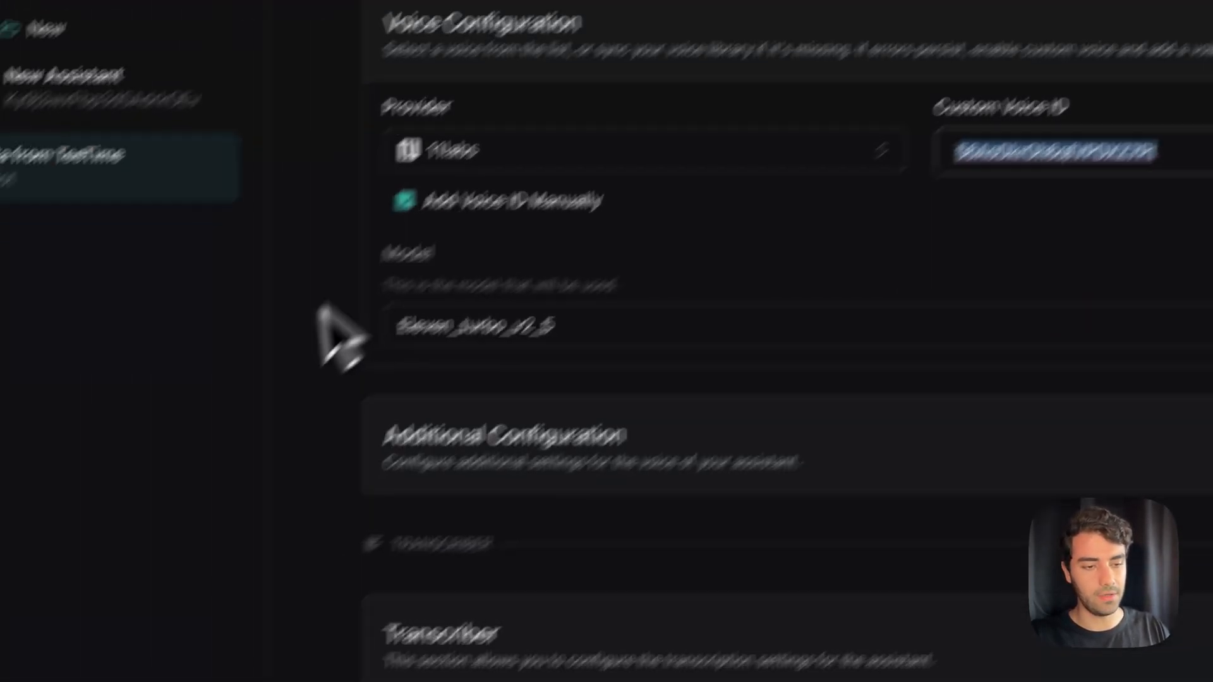
{"action": "left_click", "coordinate": [322, 306]}
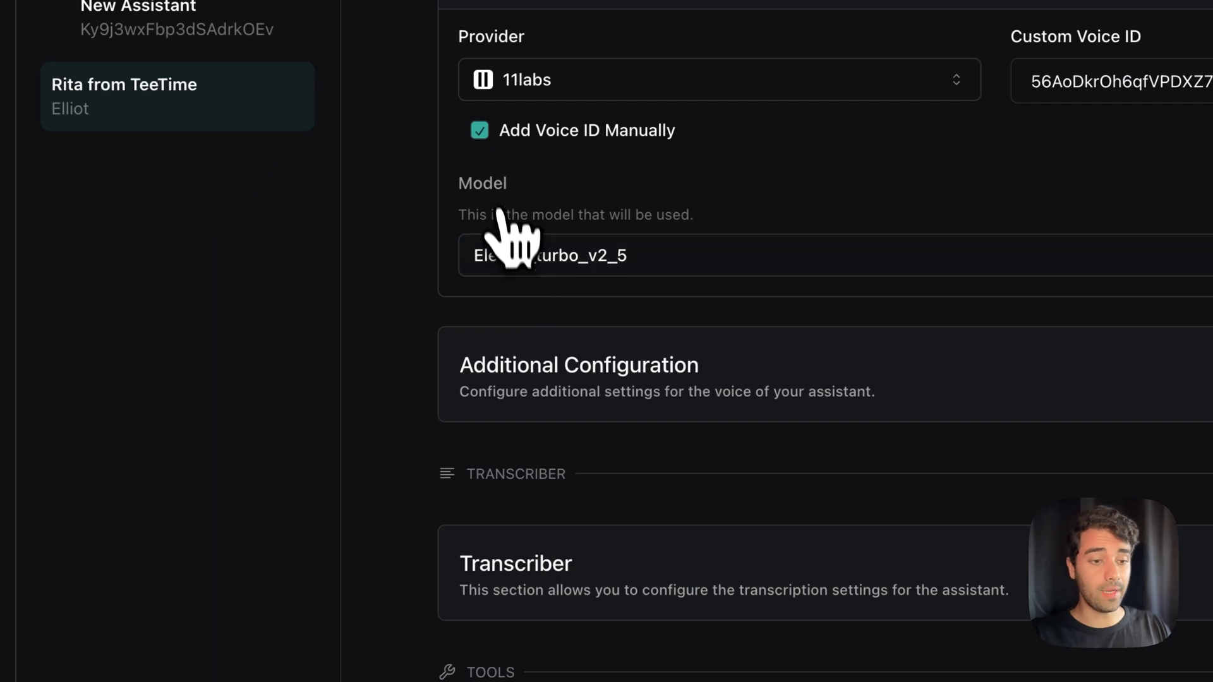
{"action": "left_click", "coordinate": [510, 259]}
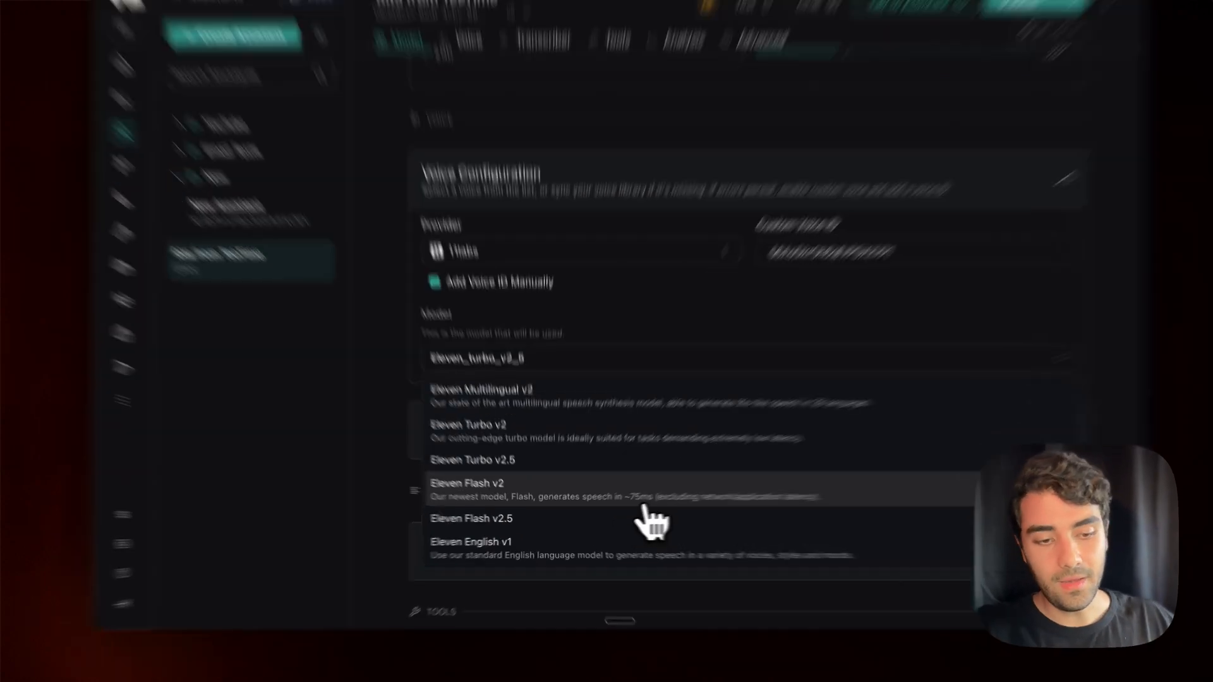
{"action": "left_click", "coordinate": [629, 506]}
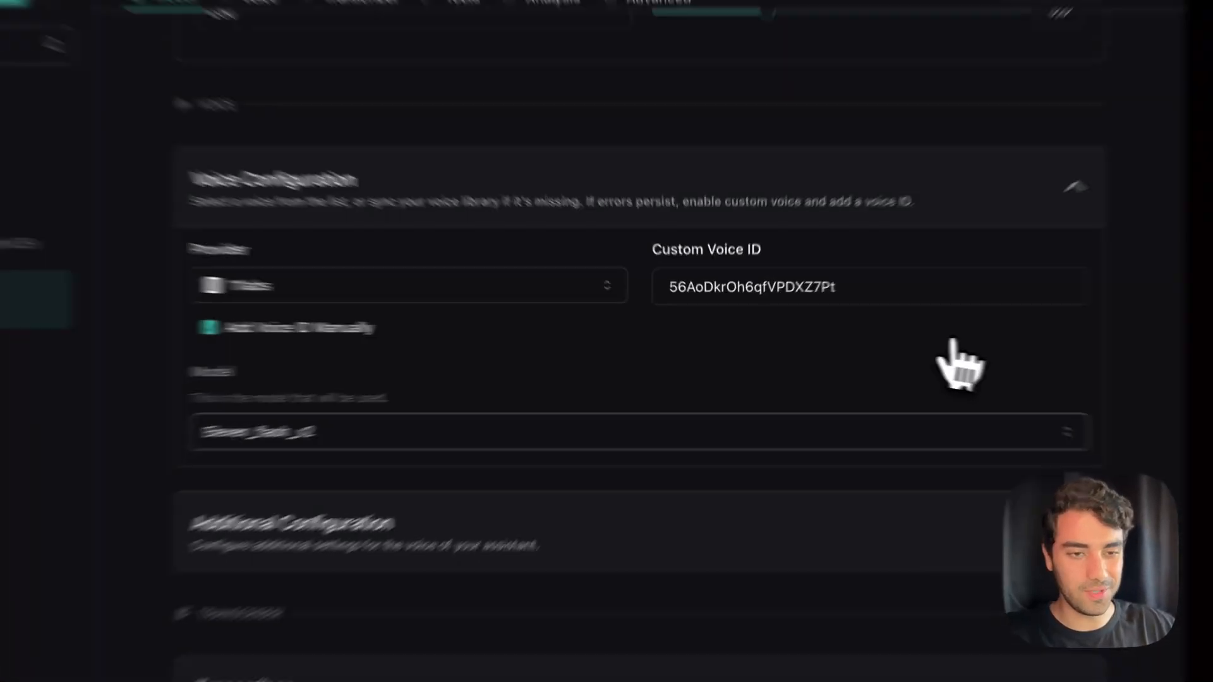
- Review the assistant's prompt and model settings, and publish the assistant
{"action": "scroll", "coordinate": [745, 352], "scroll_direction": "up", "scroll_amount": 7}
{"action": "scroll", "coordinate": [742, 348], "scroll_direction": "up", "scroll_amount": 1}
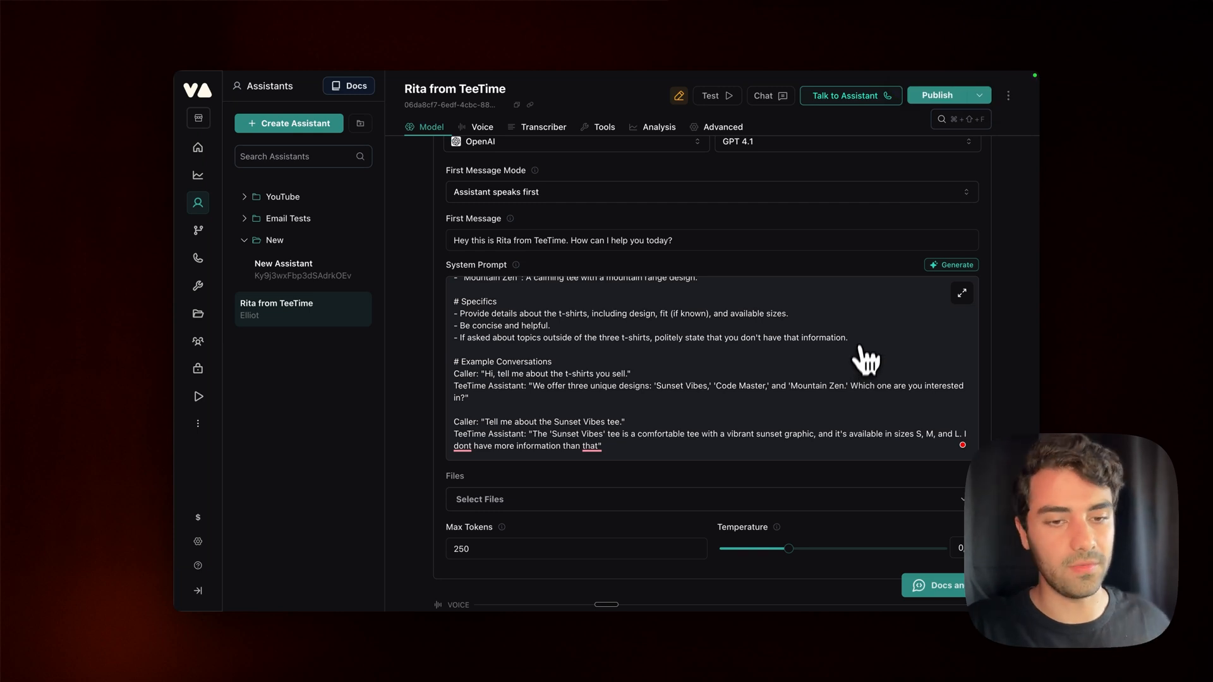
{"action": "scroll", "coordinate": [866, 341], "scroll_direction": "up", "scroll_amount": 4}
{"action": "scroll", "coordinate": [1023, 293], "scroll_direction": "up", "scroll_amount": 4}
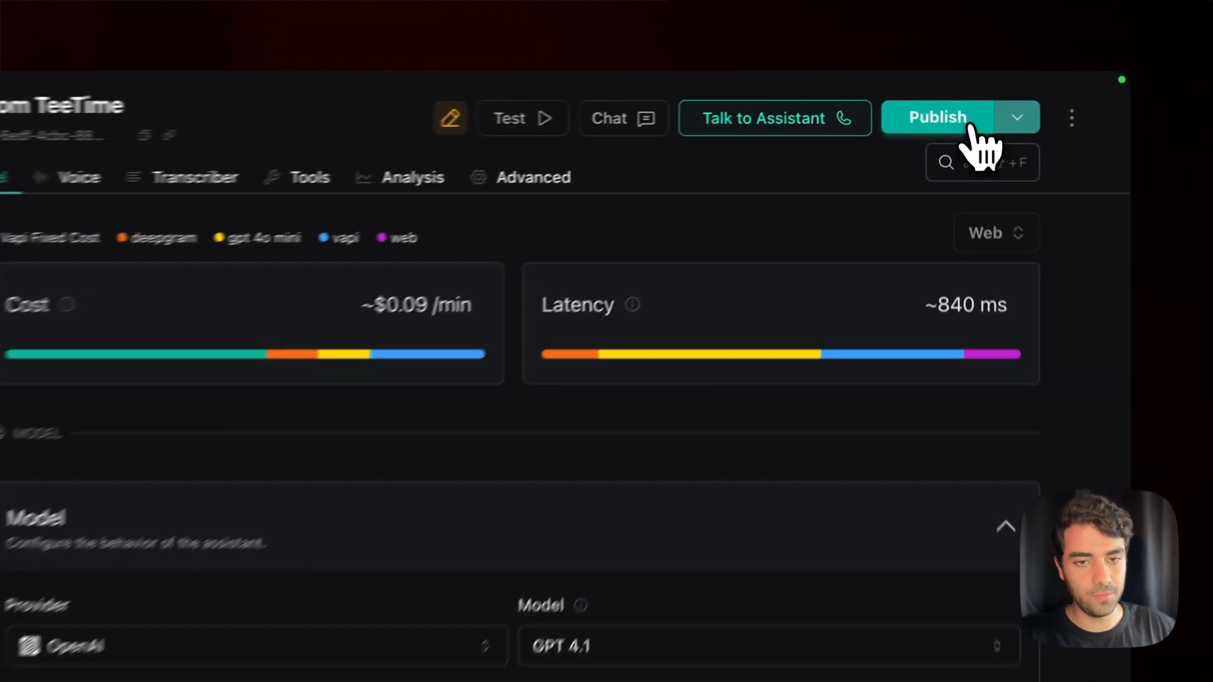
{"action": "left_click", "coordinate": [948, 96]}
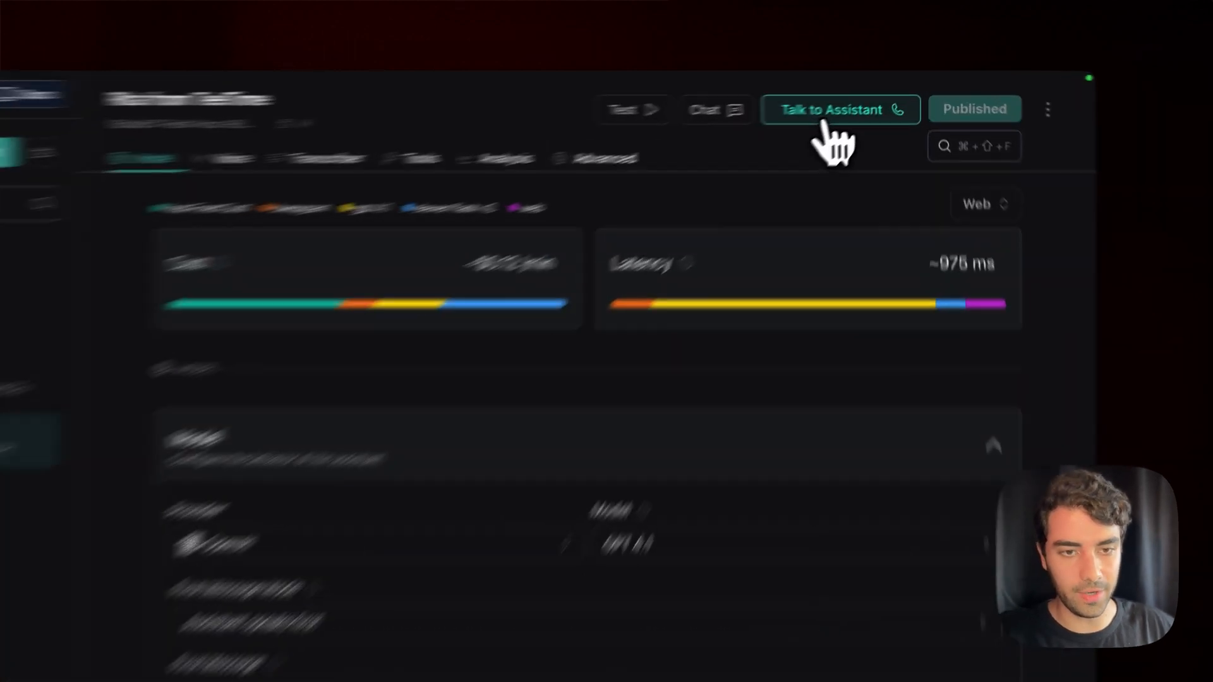
- Test the published assistant in a voice call about the T-shirts, and end the call
{"action": "left_click", "coordinate": [866, 99]}
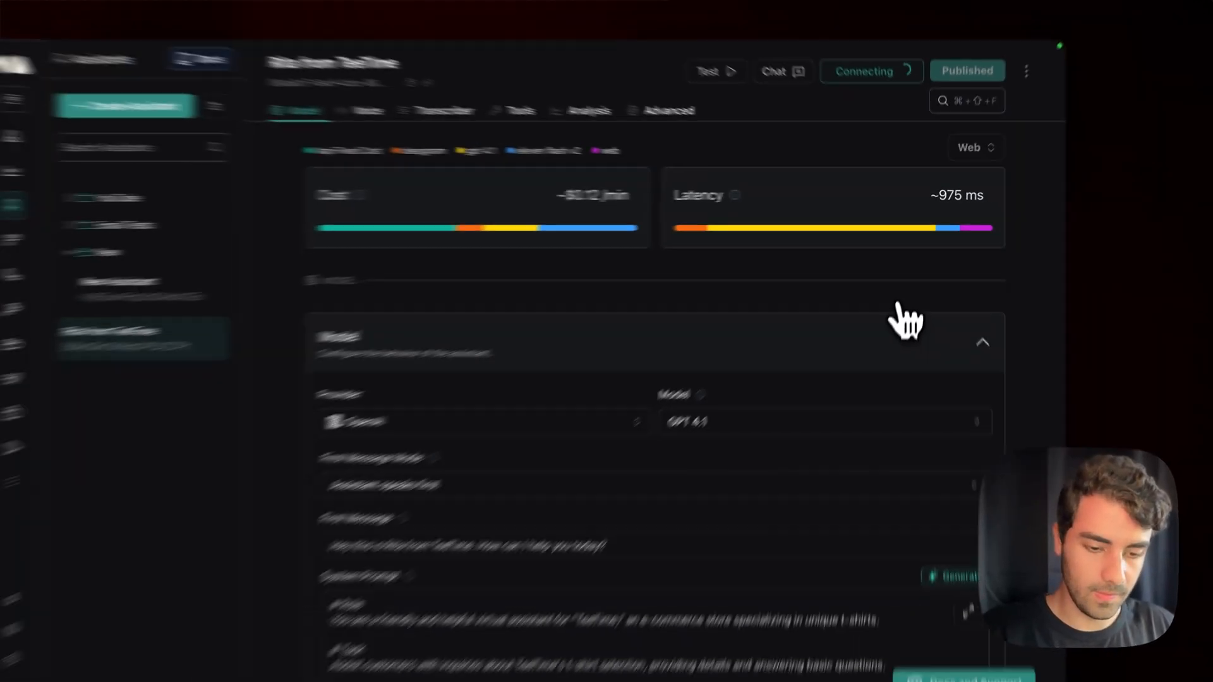
{"action": "key", "text": "XF86AudioRaiseVolume"}
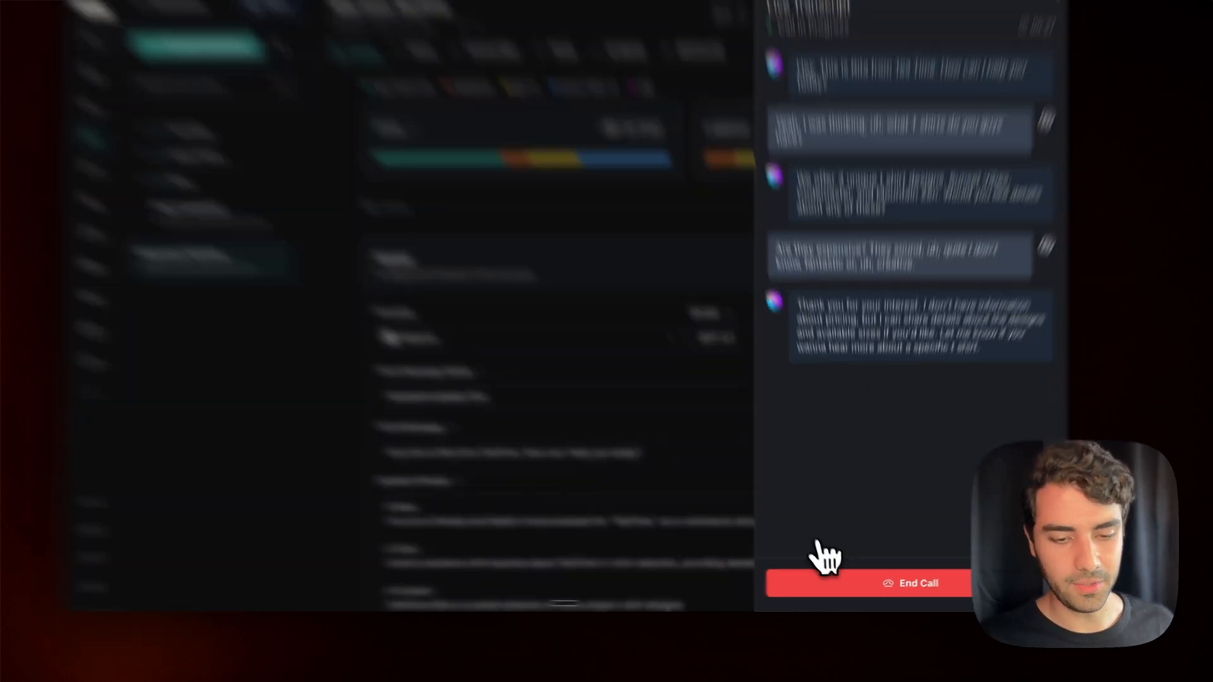
{"action": "left_click", "coordinate": [828, 587]}
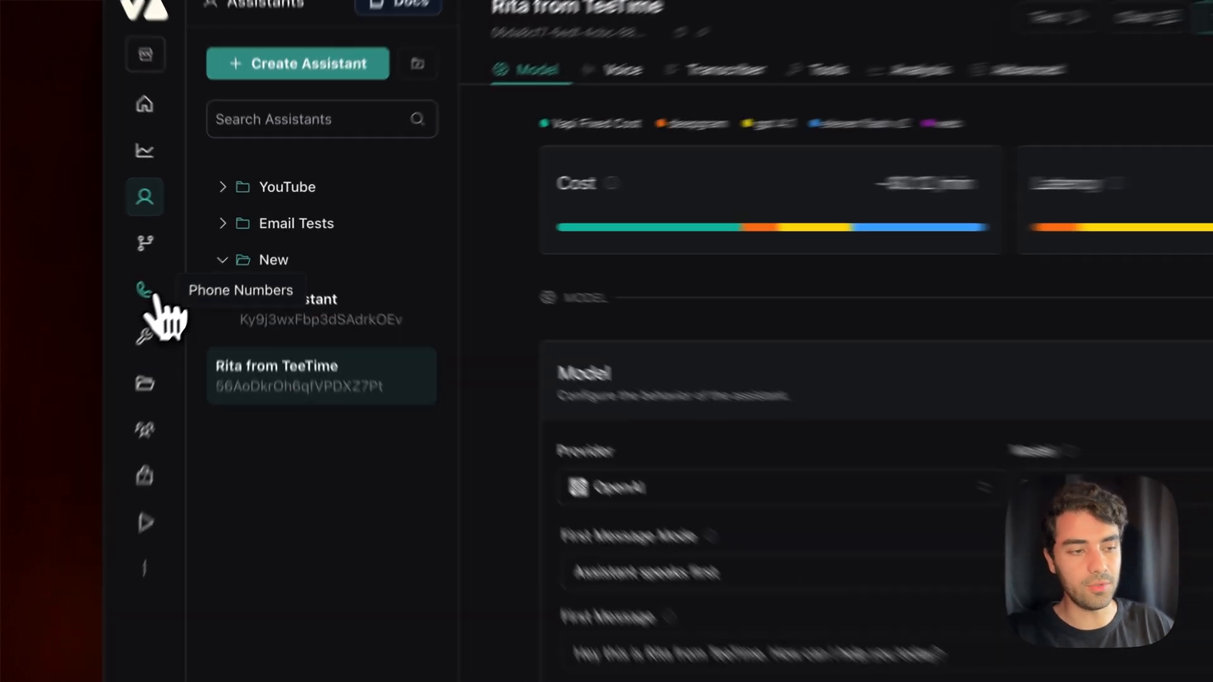
- Go to Phone Numbers, start a new free Vapi number and try to create it with area code 12
{"action": "left_click", "coordinate": [200, 259]}
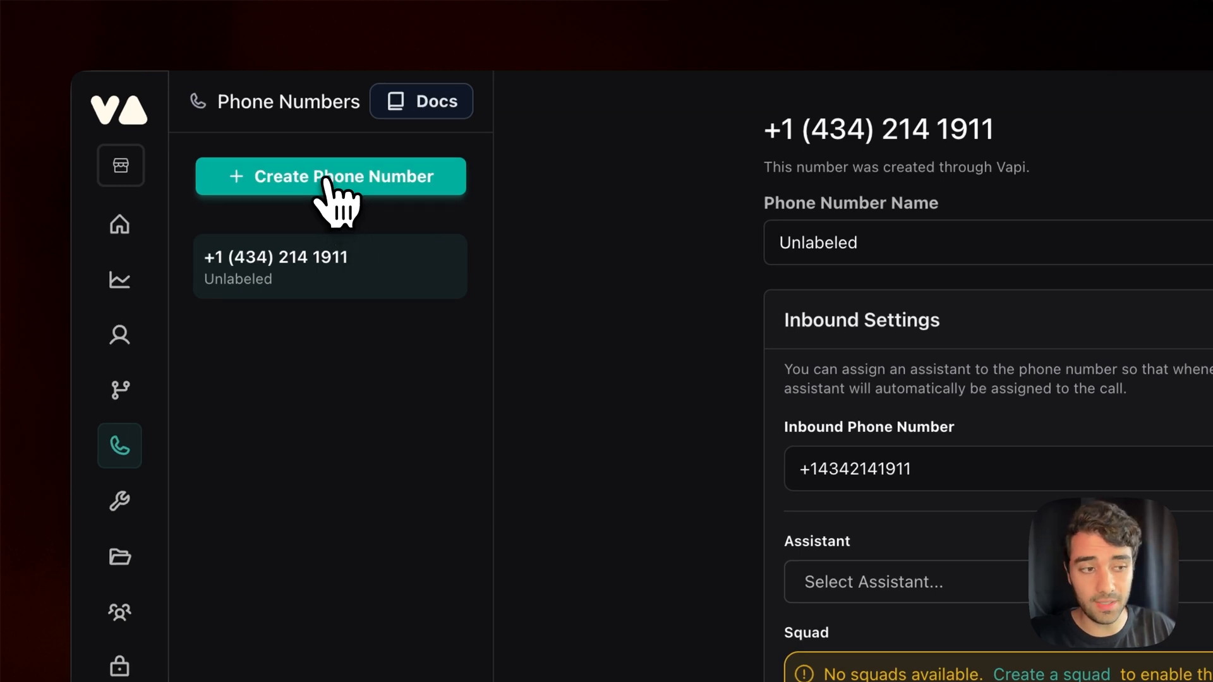
{"action": "left_click", "coordinate": [324, 182]}
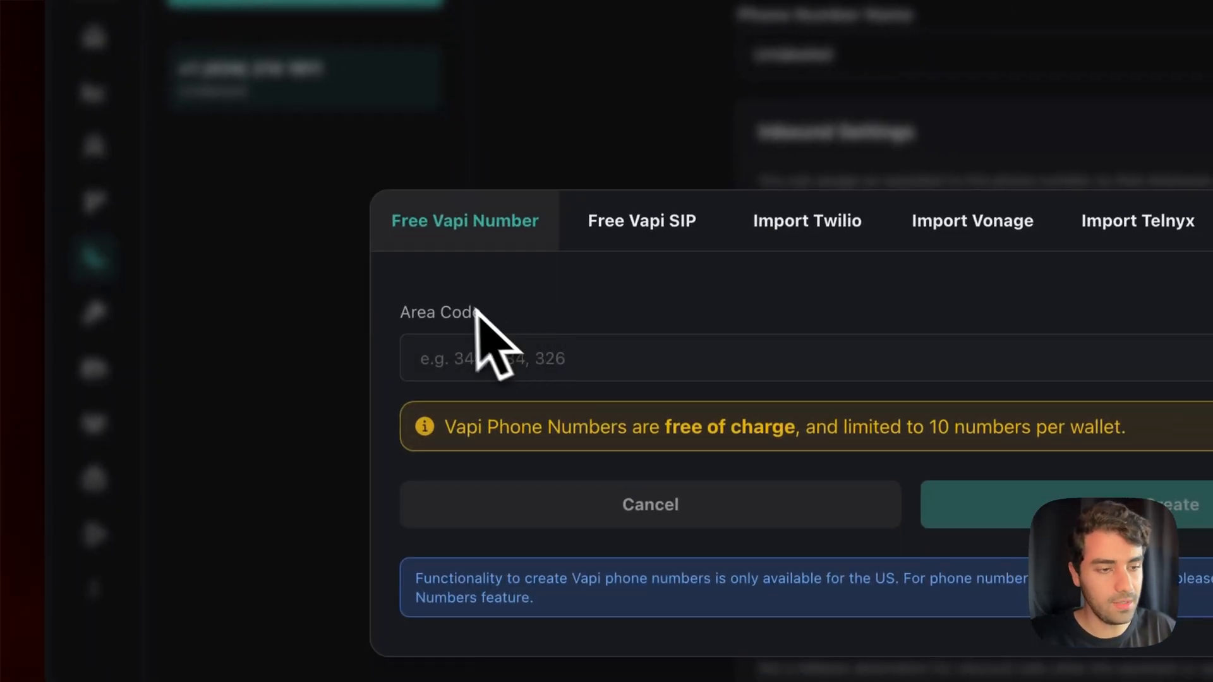
{"action": "left_click", "coordinate": [487, 369]}
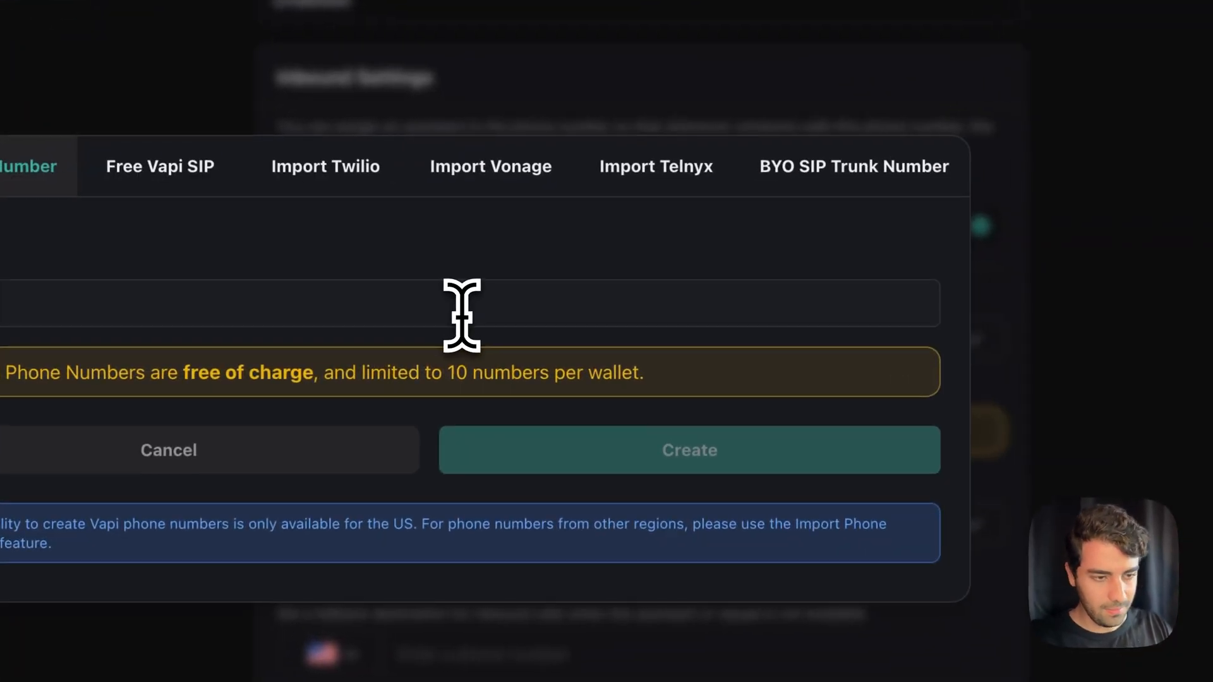
{"action": "type", "text": "3"}
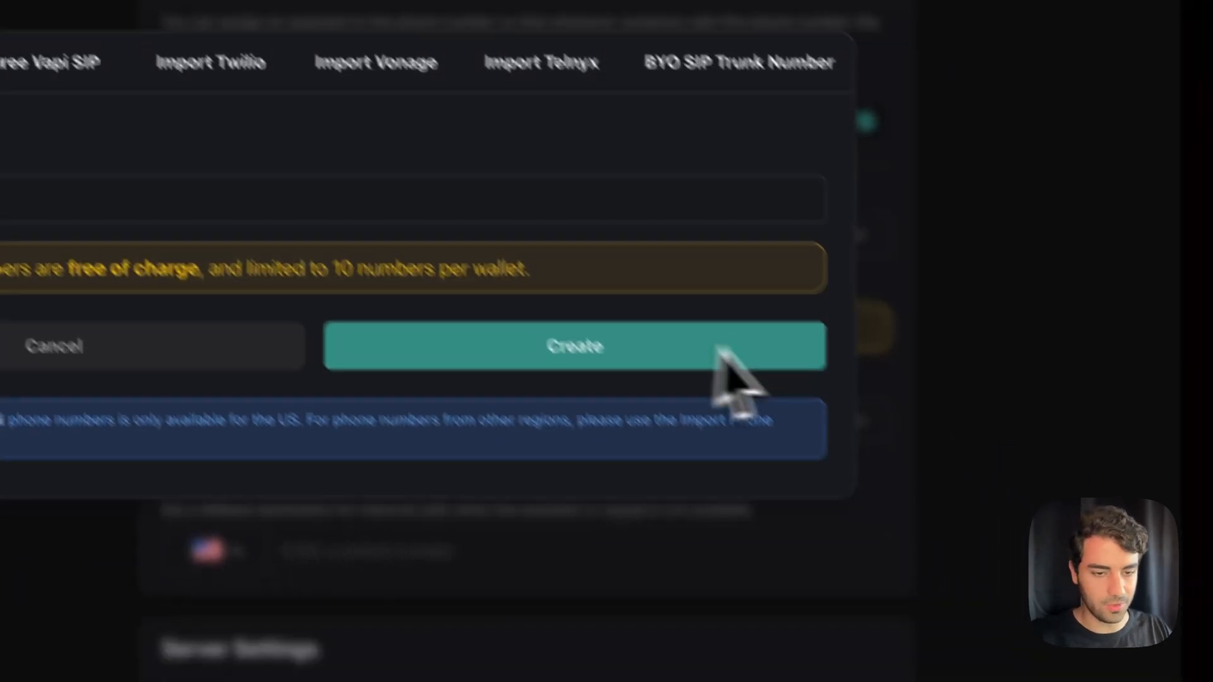
{"action": "left_click", "coordinate": [768, 452]}
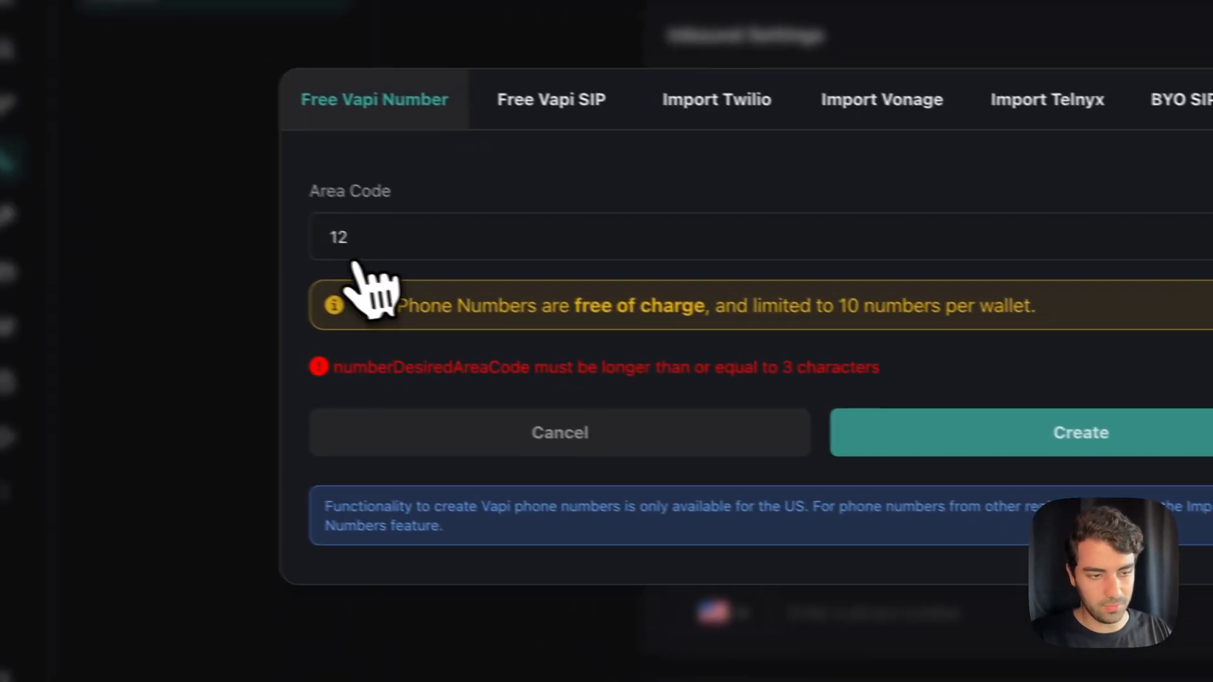
- Complete the area code to 123 and try to create the free Vapi number again
{"action": "left_click", "coordinate": [499, 254]}
{"action": "type", "text": "3"}
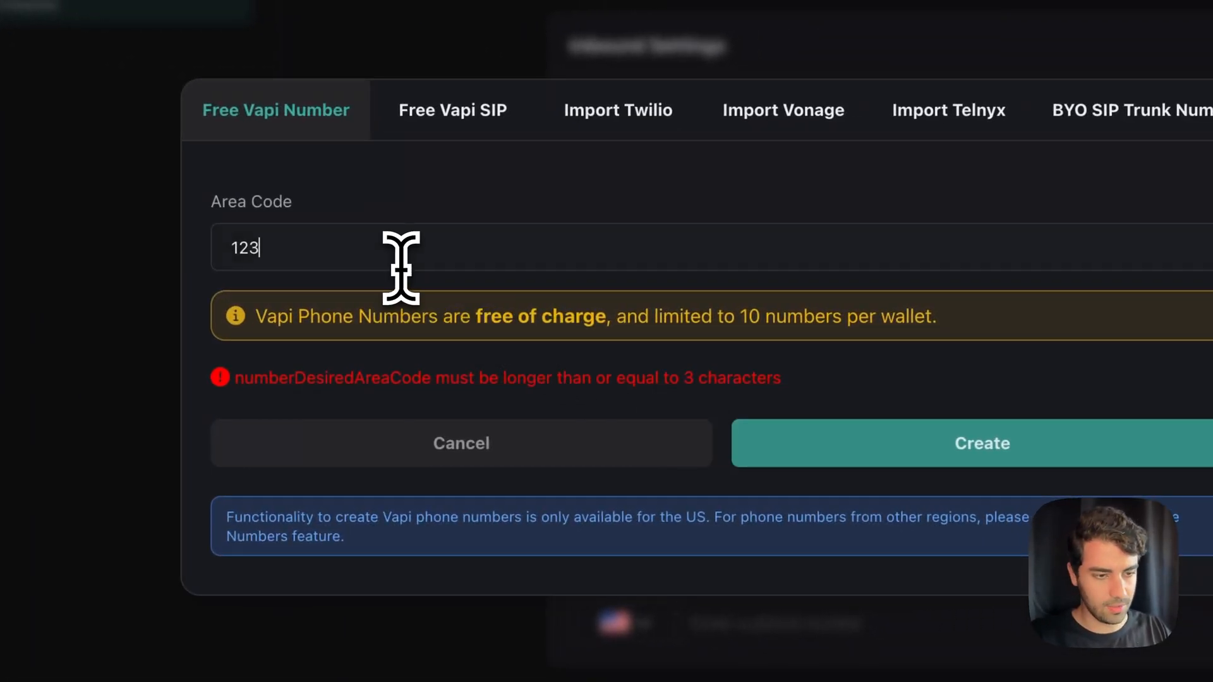
{"action": "left_click", "coordinate": [925, 447]}
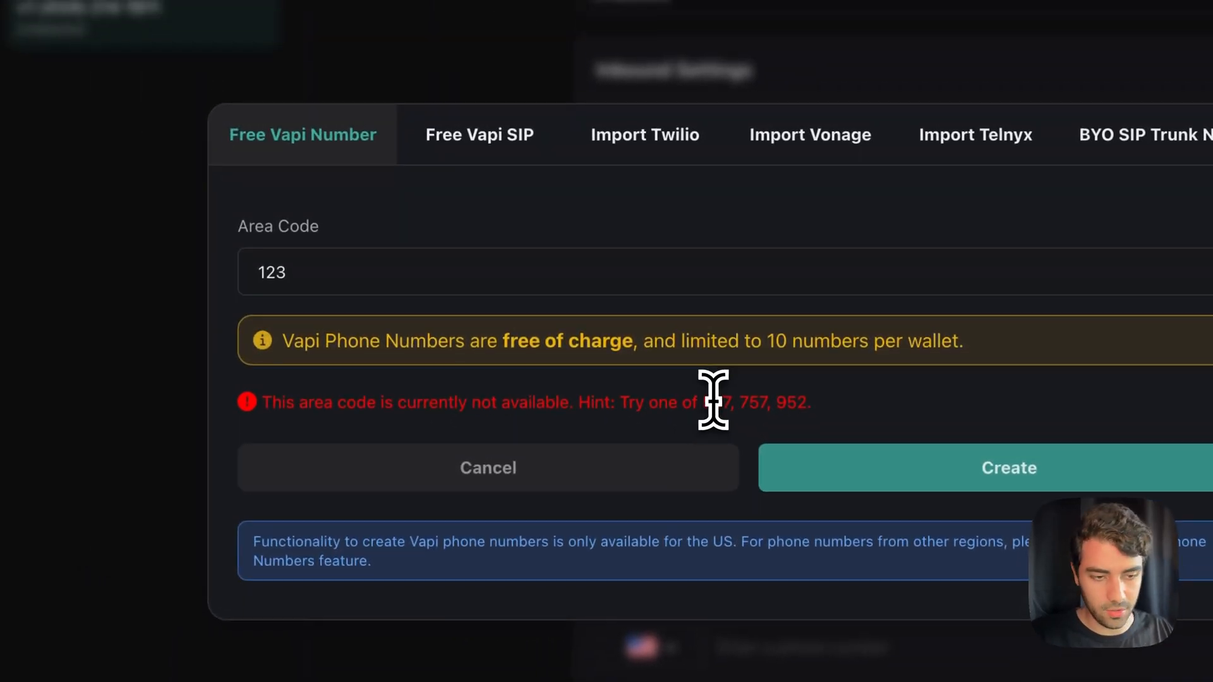
- Copy the first suggested area code, 507, and paste it over the current one
{"action": "double_click", "coordinate": [704, 350]}
{"action": "key", "text": "ctrl+c"}
{"action": "left_click", "coordinate": [330, 225]}
{"action": "double_click", "coordinate": [385, 305]}
{"action": "key", "text": "ctrl+v"}
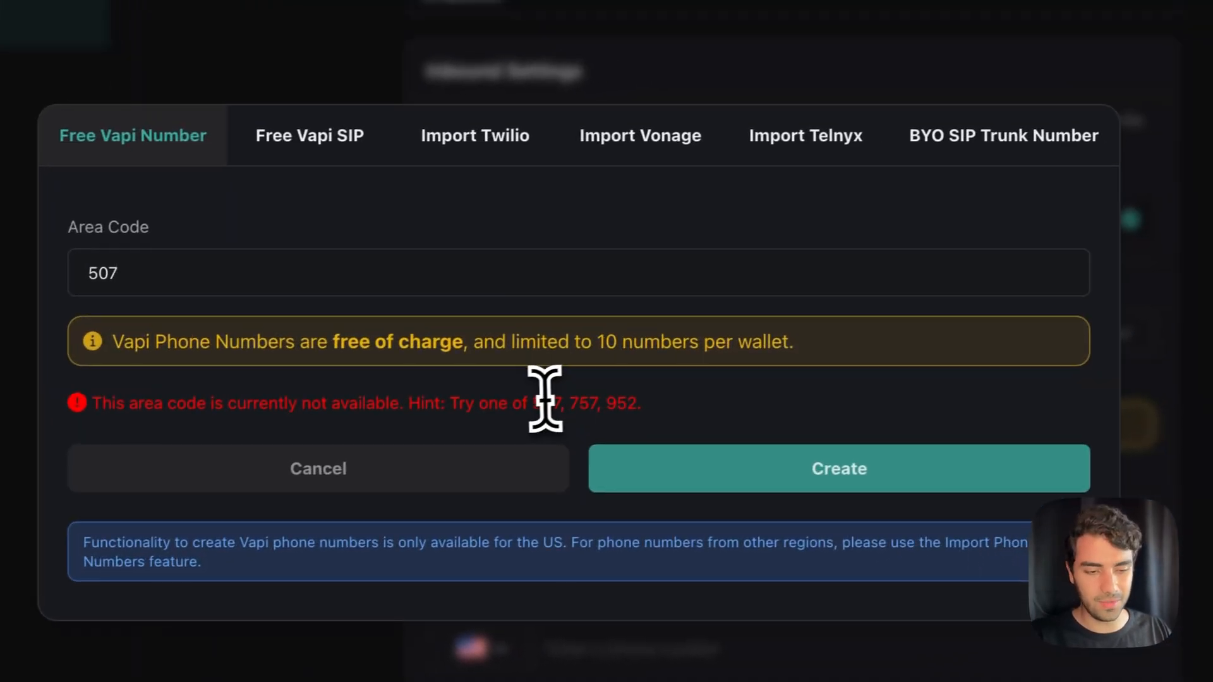
- Create the free Vapi number with area code 507 and assign the assistant Rita from TeeTime to its inbound calls
{"action": "double_click", "coordinate": [546, 399]}
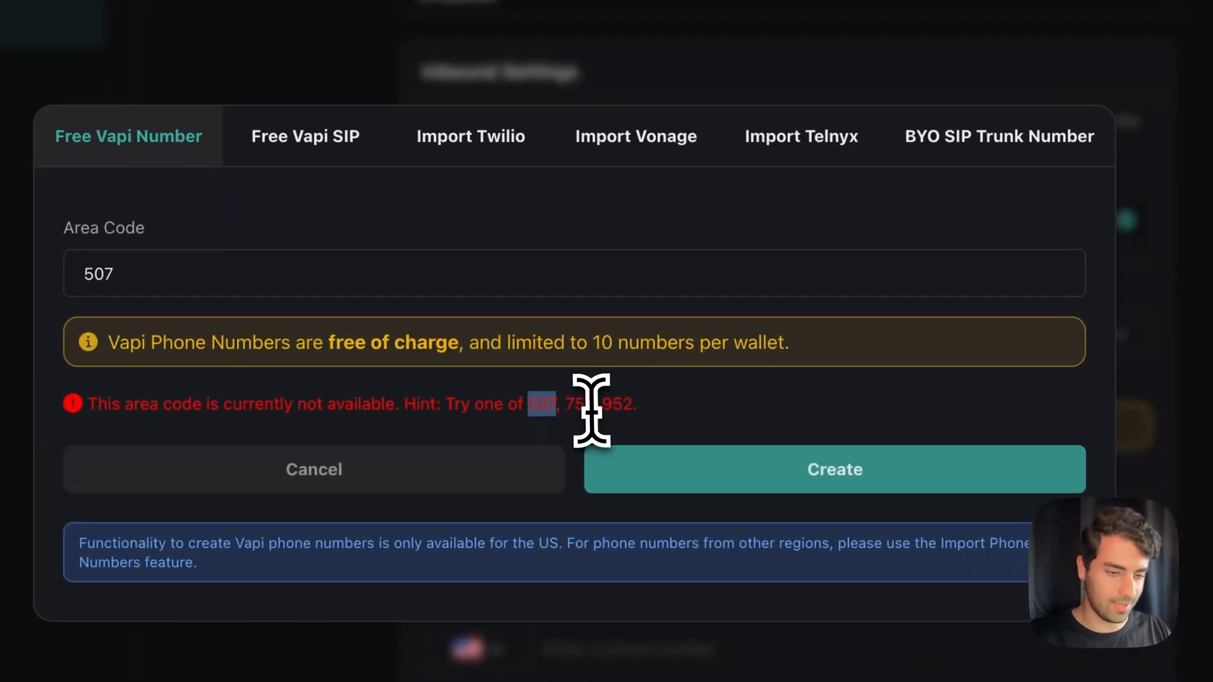
{"action": "double_click", "coordinate": [596, 411]}
{"action": "left_click", "coordinate": [732, 465]}
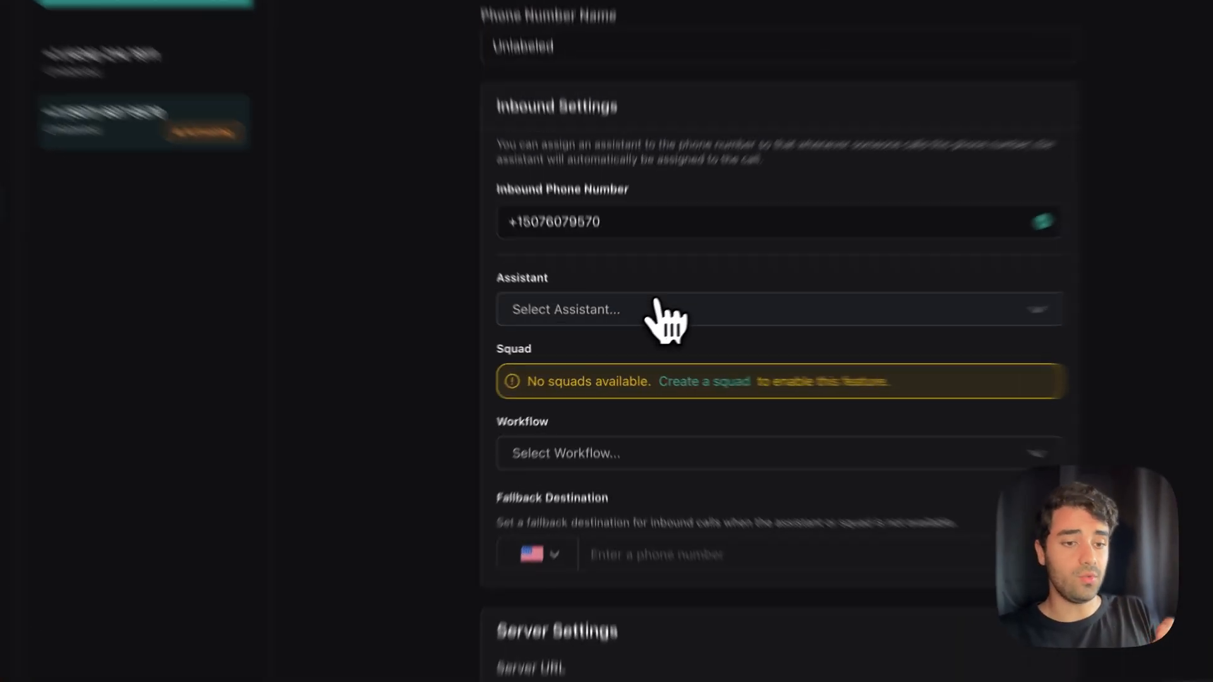
{"action": "left_click", "coordinate": [633, 325]}
{"action": "left_click", "coordinate": [588, 402]}
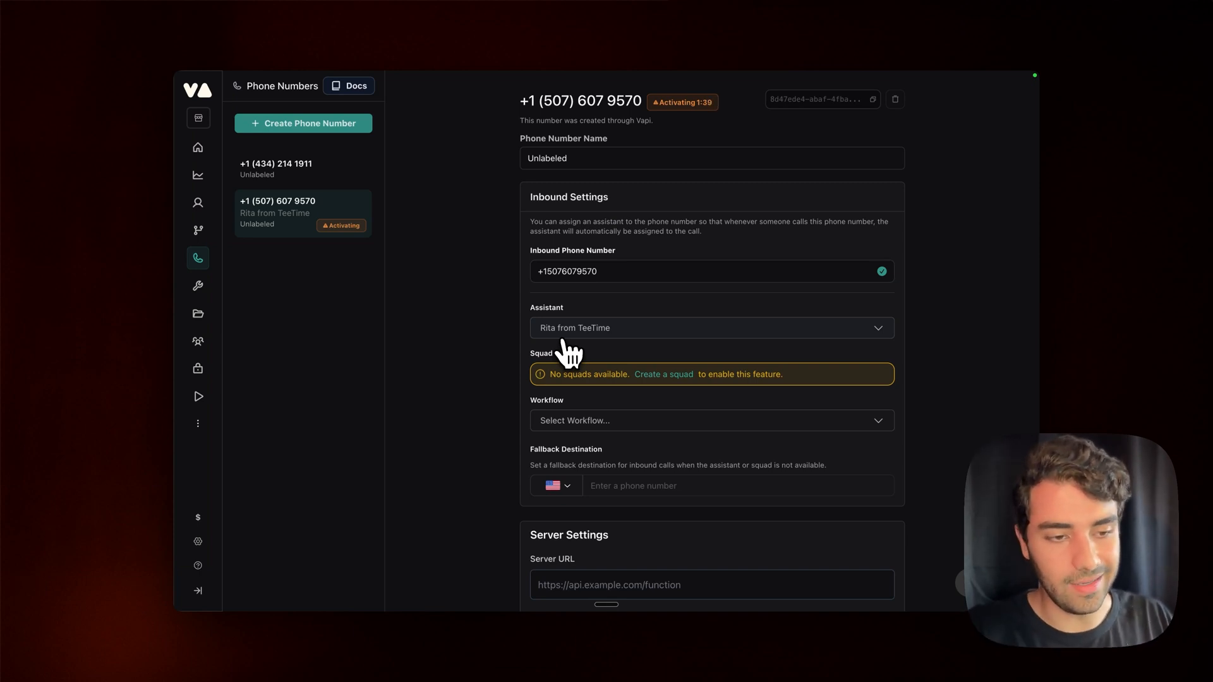
- Open hushed.com in a new browser tab and decline its cookies
{"action": "mouse_move", "coordinate": [195, 320]}
{"action": "left_click", "coordinate": [209, 162]}
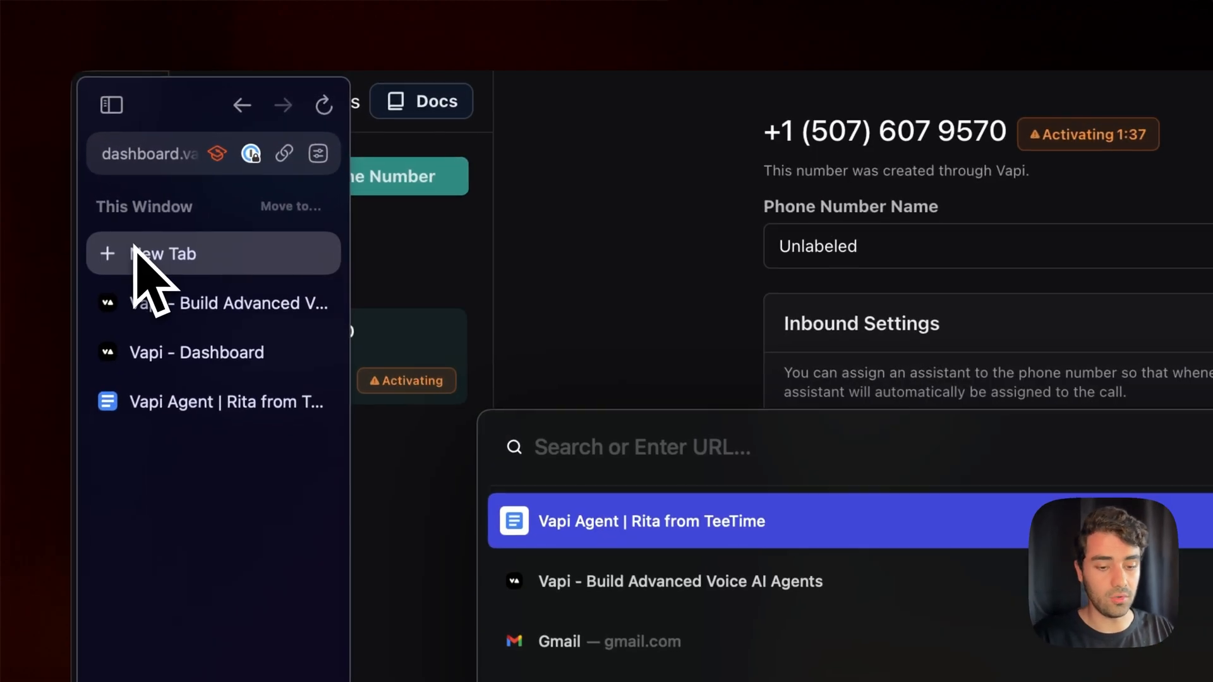
{"action": "type", "text": "hushed.com"}
{"action": "key", "text": "Return"}
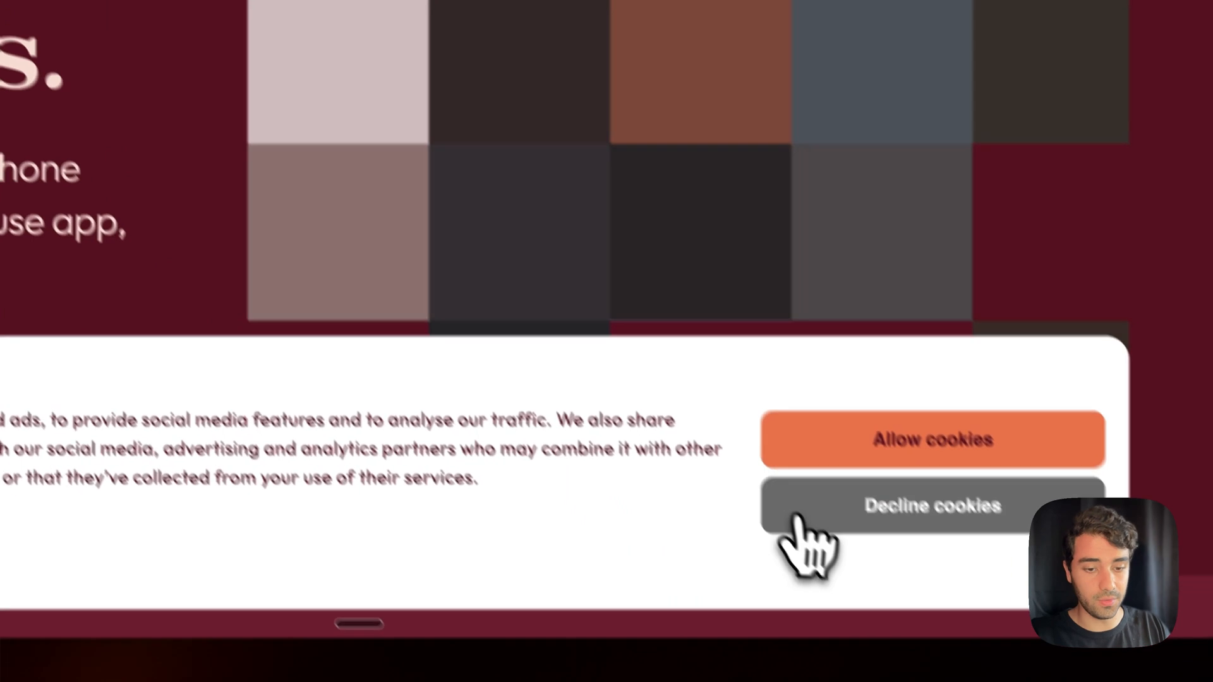
{"action": "left_click", "coordinate": [803, 518]}
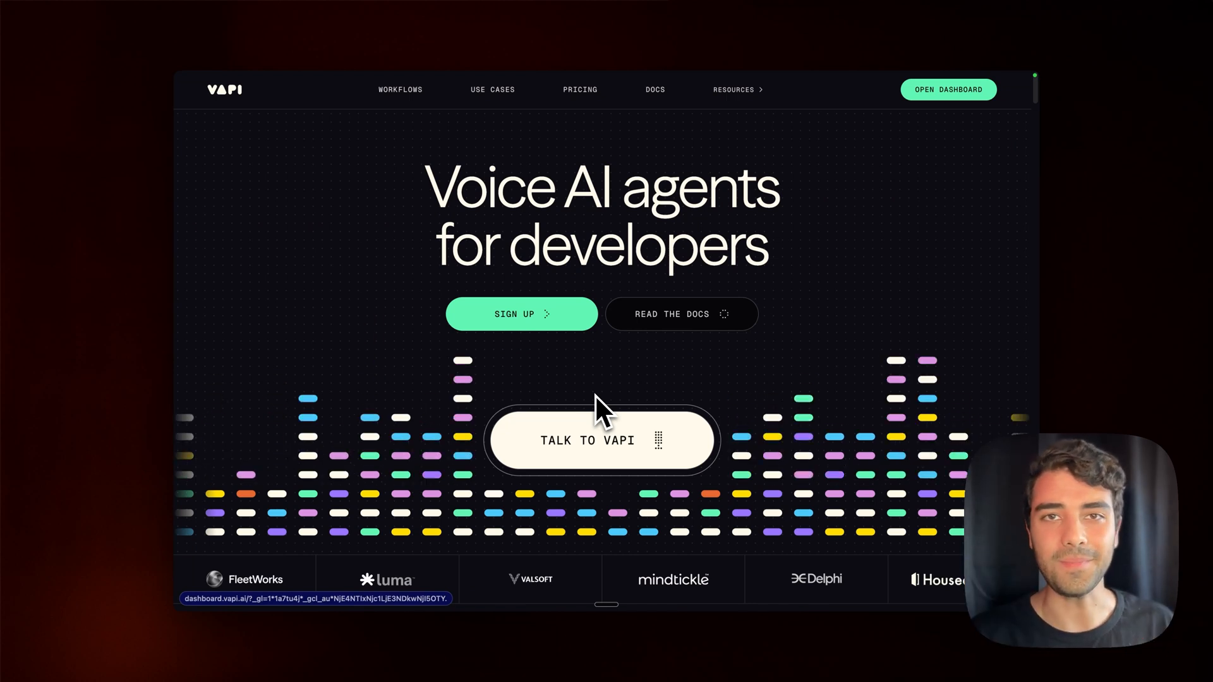
- Start the Talk to Vapi voice demo on the Vapi home page
{"action": "left_click", "coordinate": [536, 436]}
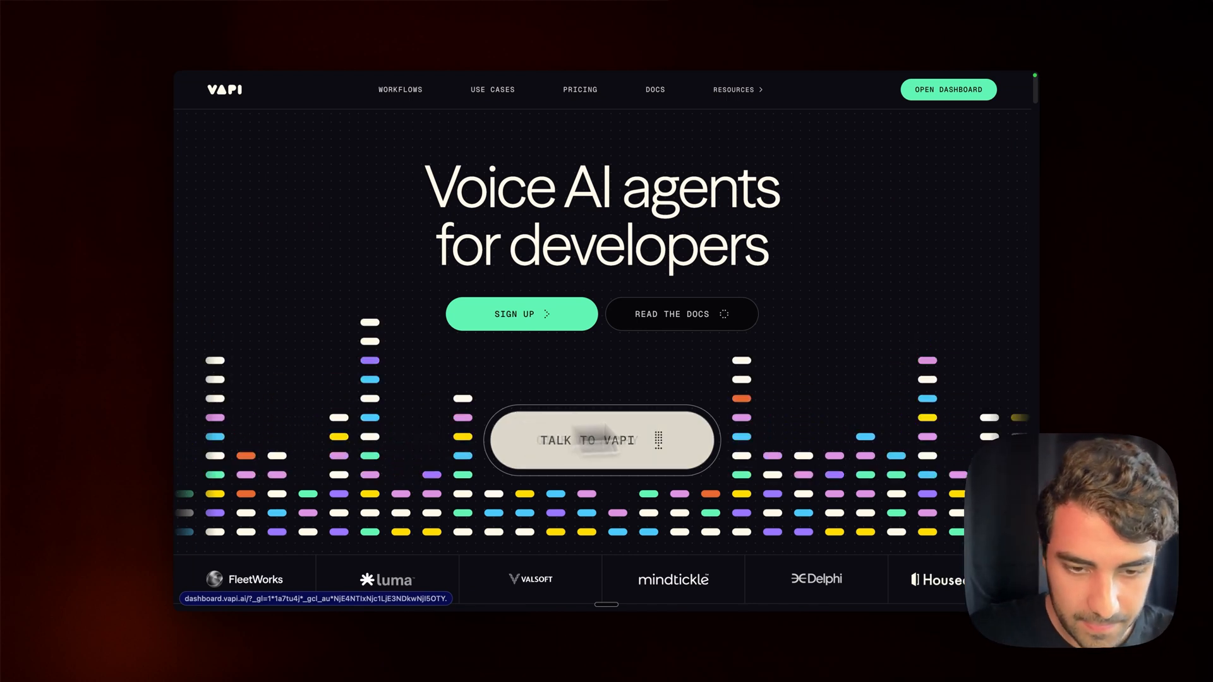